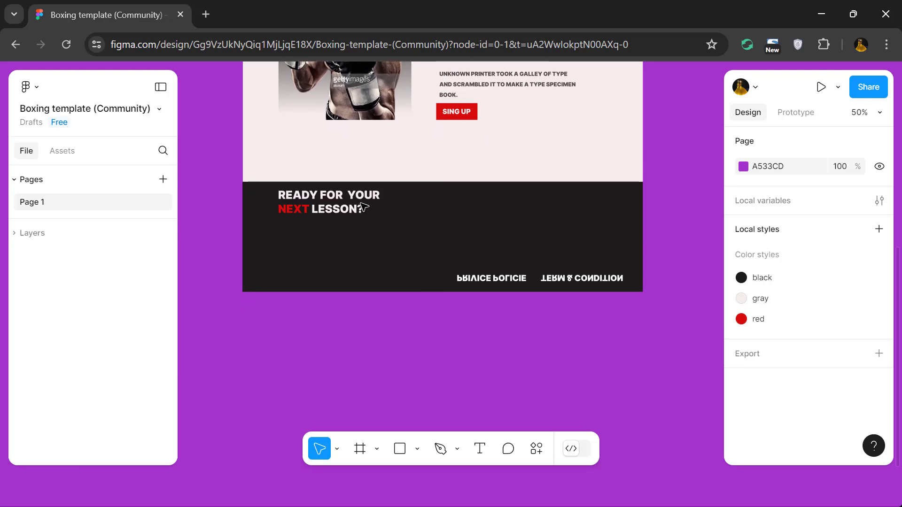
scroll(364, 205, up, 1)
scroll(365, 205, up, 2)
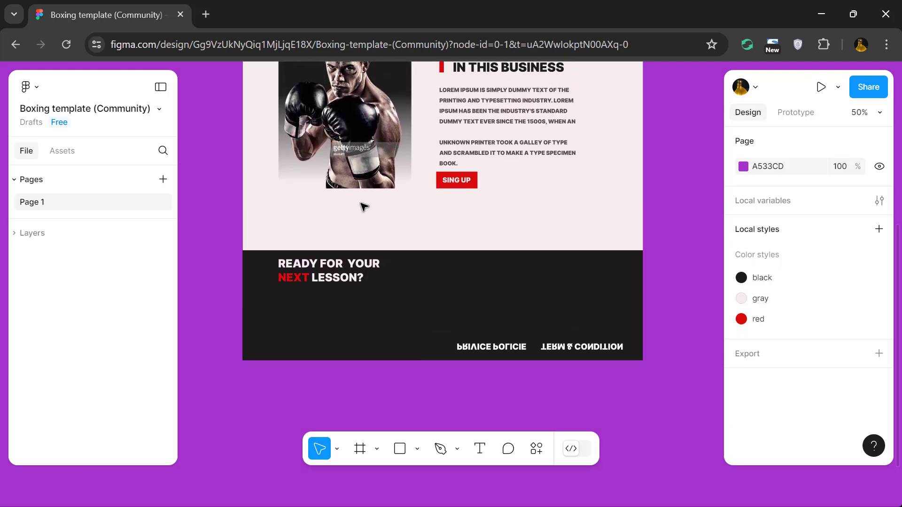
scroll(362, 205, up, 2)
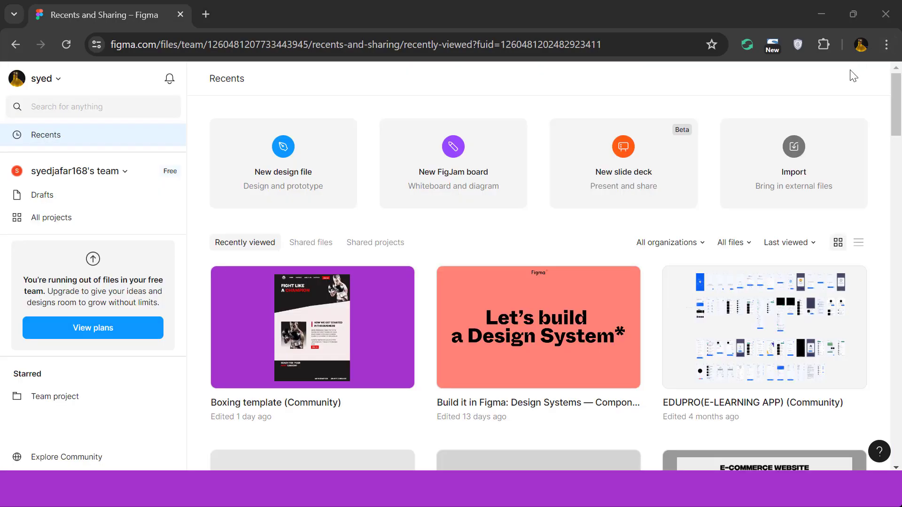
scroll(826, 166, down, 2)
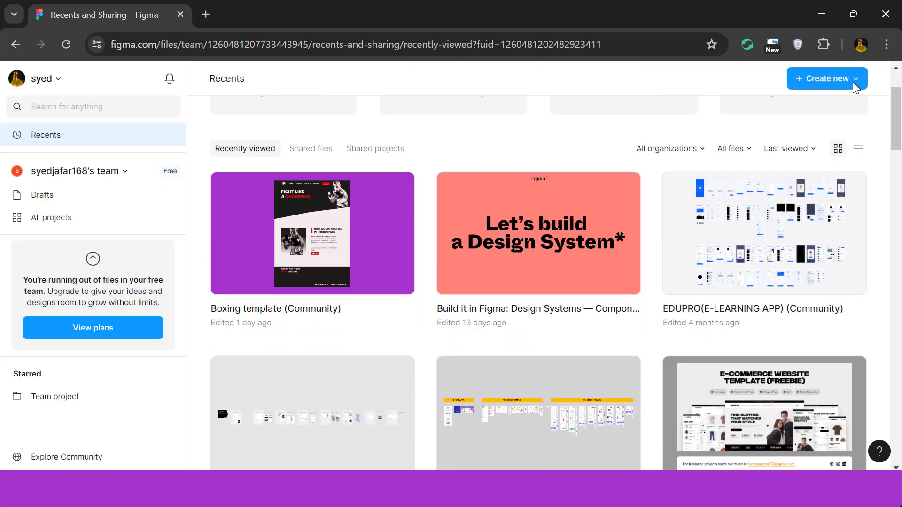
click(855, 80)
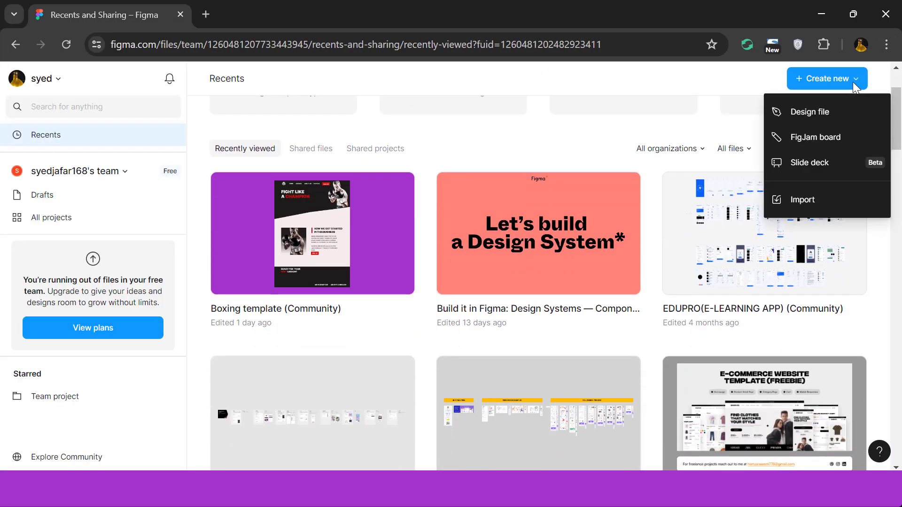
click(792, 126)
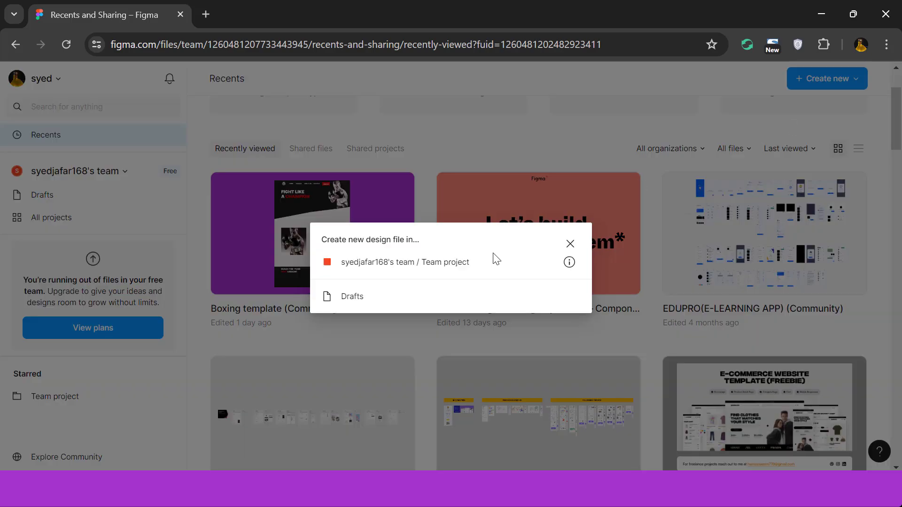
Open the Boxing template (Community) file and look over the Desktop - 1 landing page from header to footer.
click(321, 212)
double_click(320, 213)
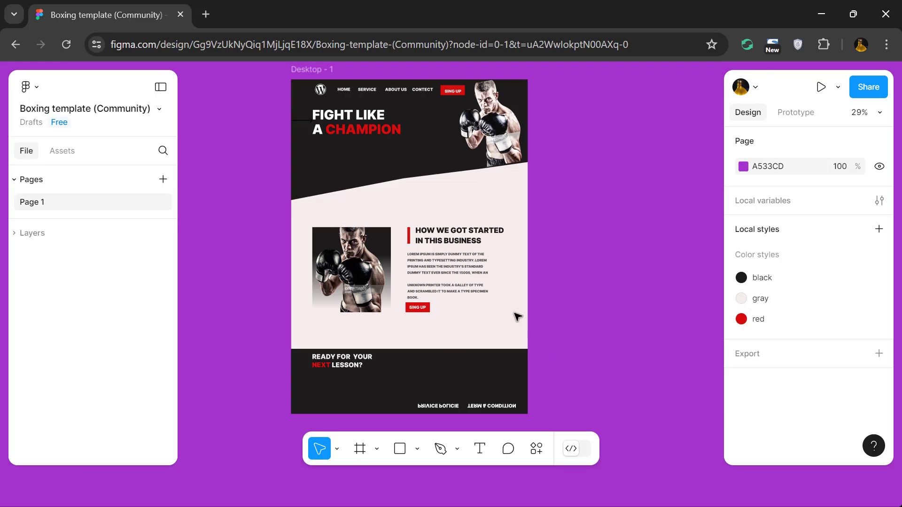
scroll(364, 204, up, 3)
scroll(364, 204, up, 2)
scroll(365, 205, down, 5)
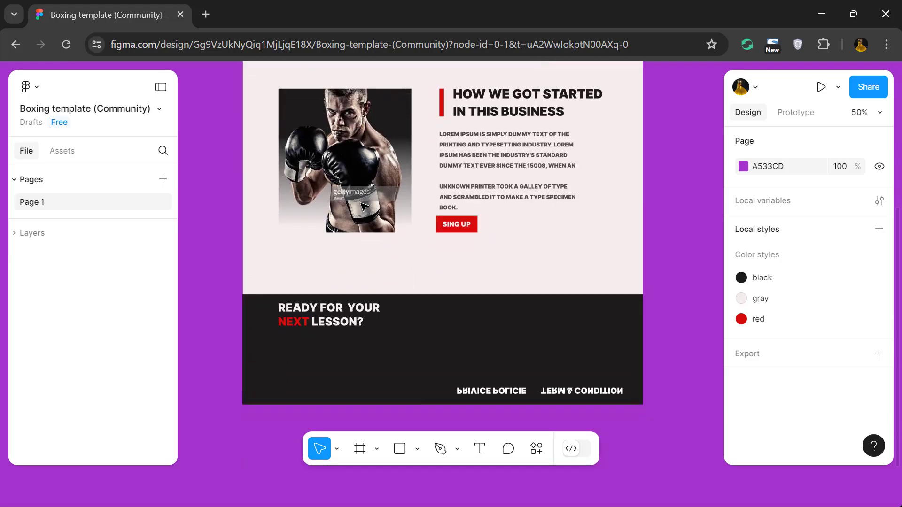
scroll(364, 205, down, 2)
scroll(363, 205, up, 3)
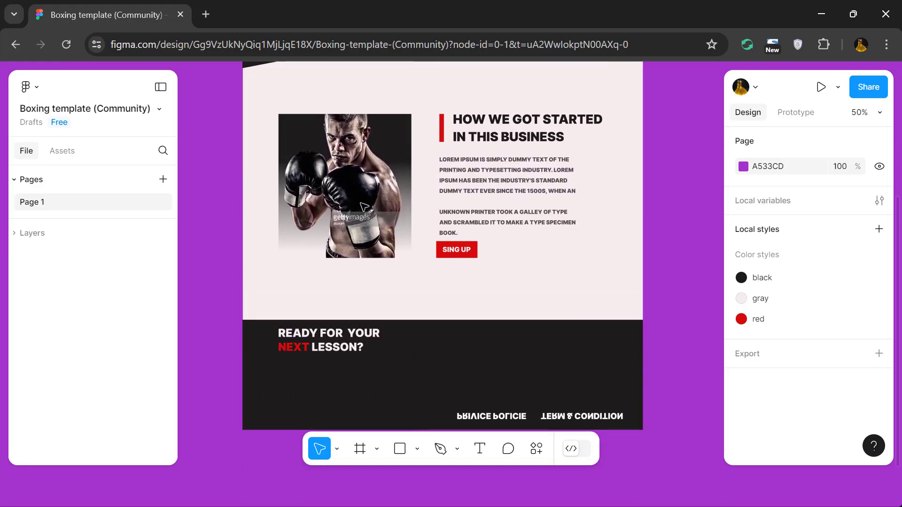
scroll(365, 204, up, 3)
scroll(365, 203, down, 3)
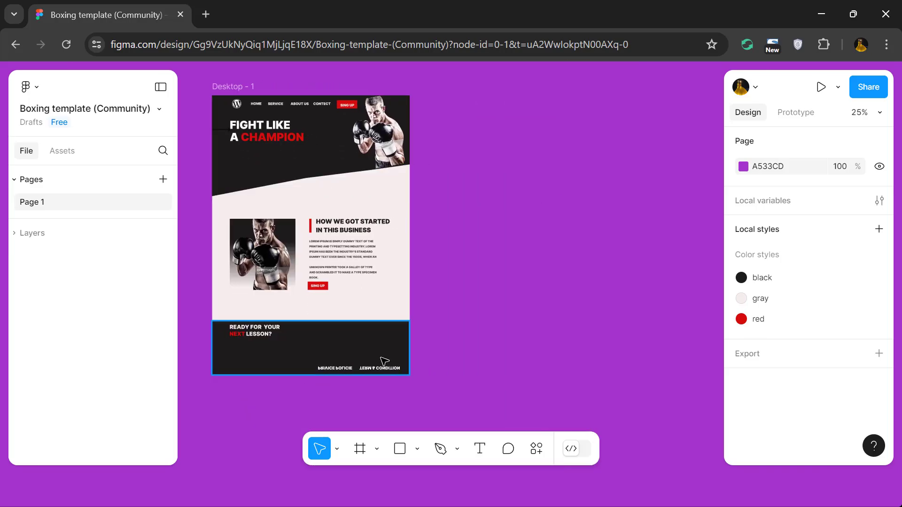
Add a new frame using the 1440 × 1024 Desktop preset beside Desktop - 1.
click(377, 449)
click(407, 385)
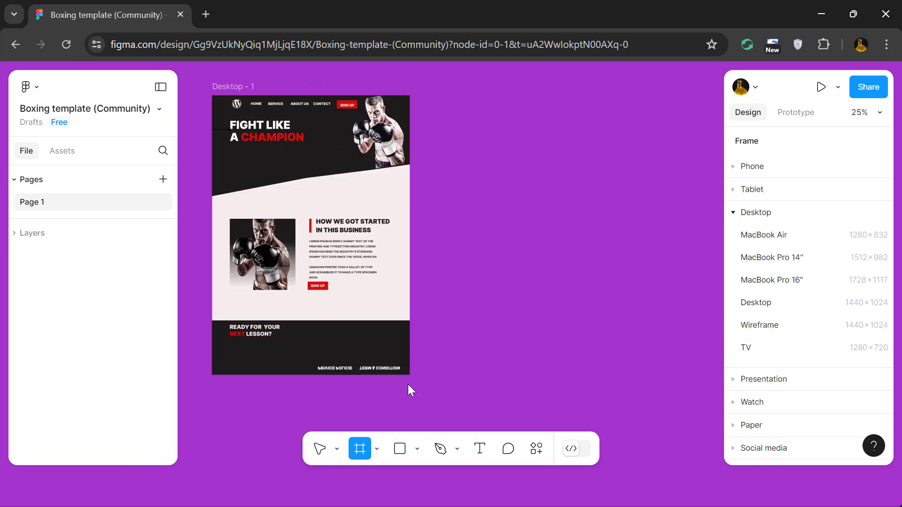
click(755, 303)
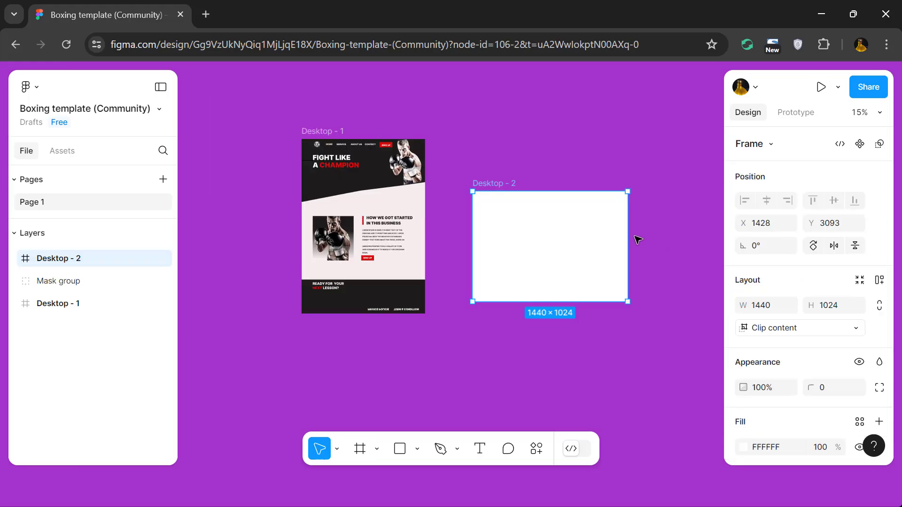
Move the new frame level with the top of Desktop - 1 and stretch its height to about 1619.
drag(554, 195, 552, 170)
drag(541, 249, 541, 314)
scroll(554, 216, up, 3)
scroll(554, 216, up, 2)
scroll(554, 216, right, 3)
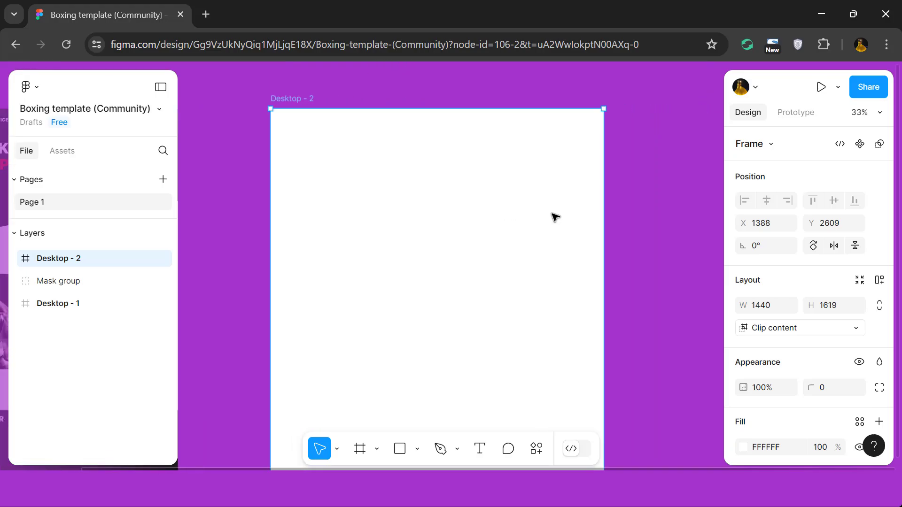
scroll(554, 217, down, 5)
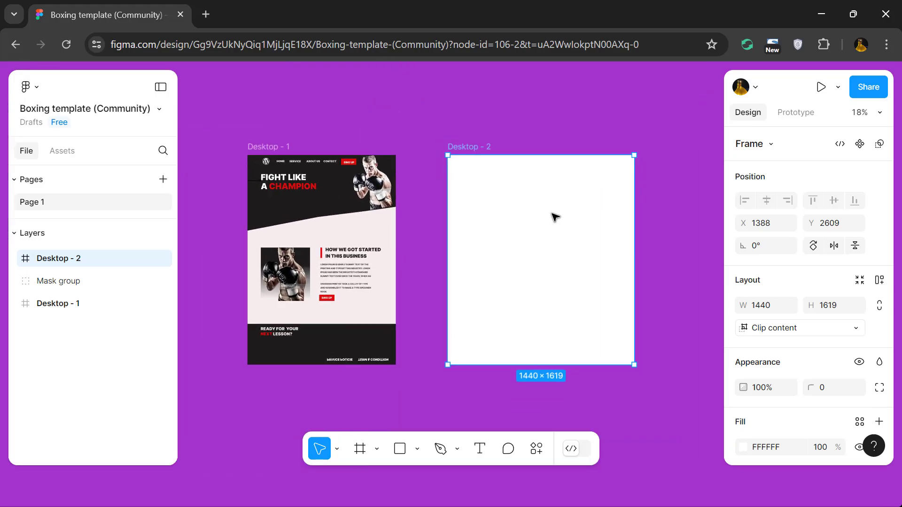
Draw a full-width rectangle about 1440 × 594 across the top of Desktop - 2.
click(376, 448)
click(417, 448)
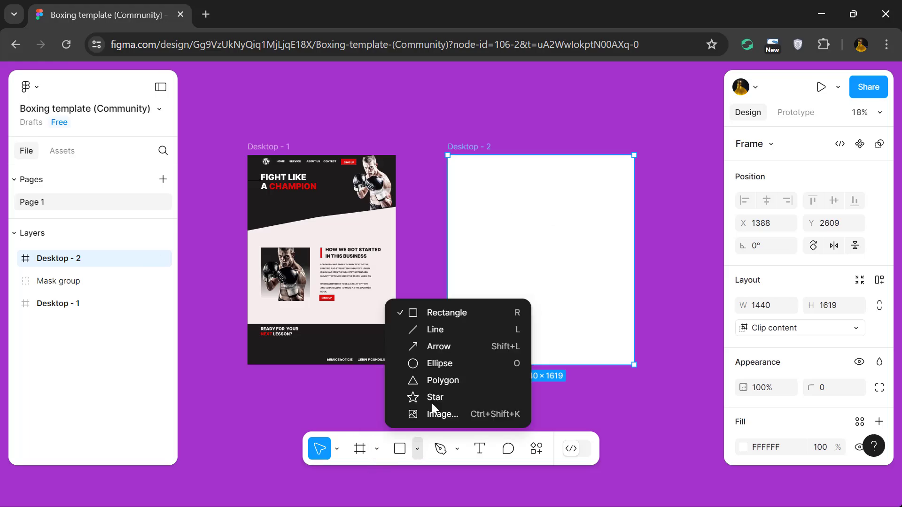
click(430, 312)
drag(447, 156, 636, 233)
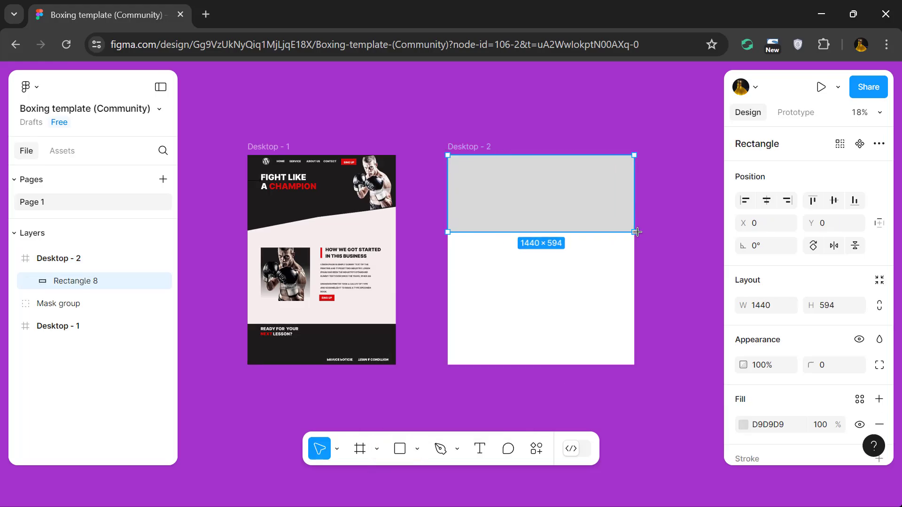
Fill the rectangle at the top of Desktop - 2 with black, 000000.
click(743, 424)
drag(558, 282, 555, 287)
click(610, 380)
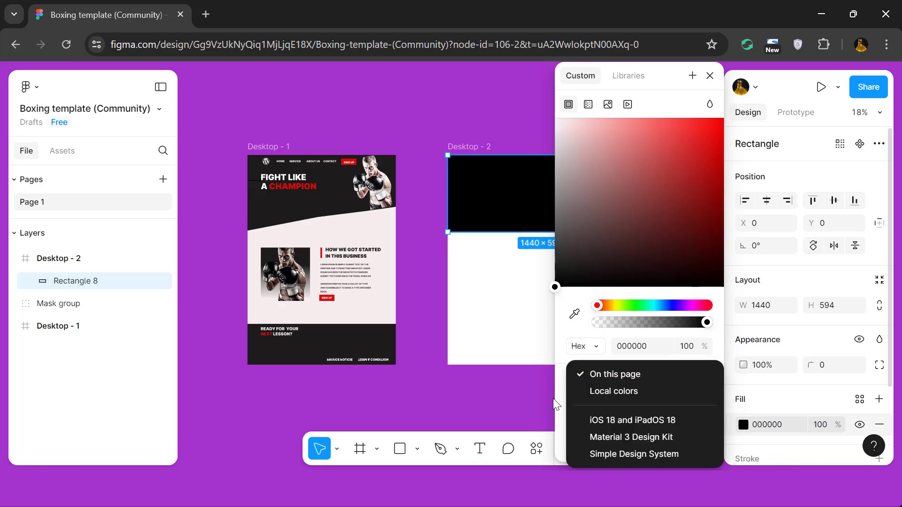
click(611, 389)
click(606, 381)
click(599, 371)
key(Escape)
Place a copy of the black rectangle as a footer with height 315, aligned to the bottom of Desktop - 2.
alt+drag(559, 191, 548, 322)
scroll(547, 322, up, 1)
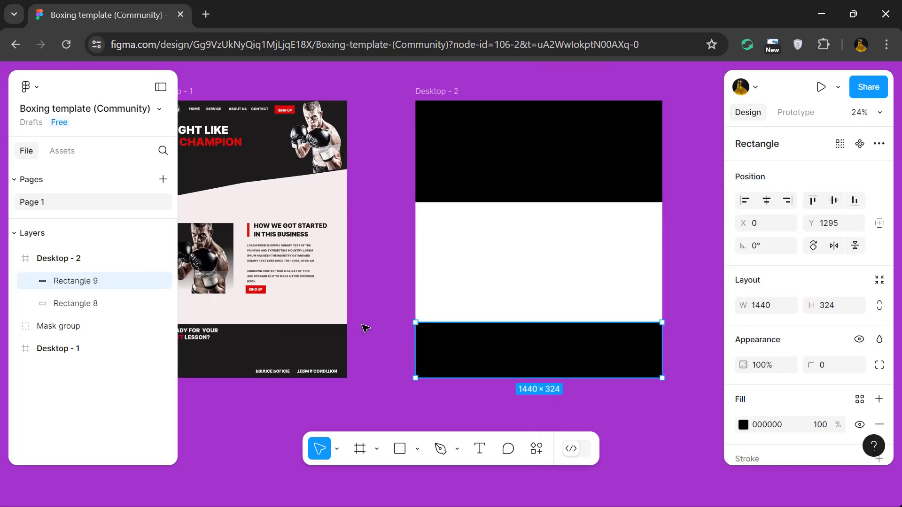
click(329, 338)
click(832, 308)
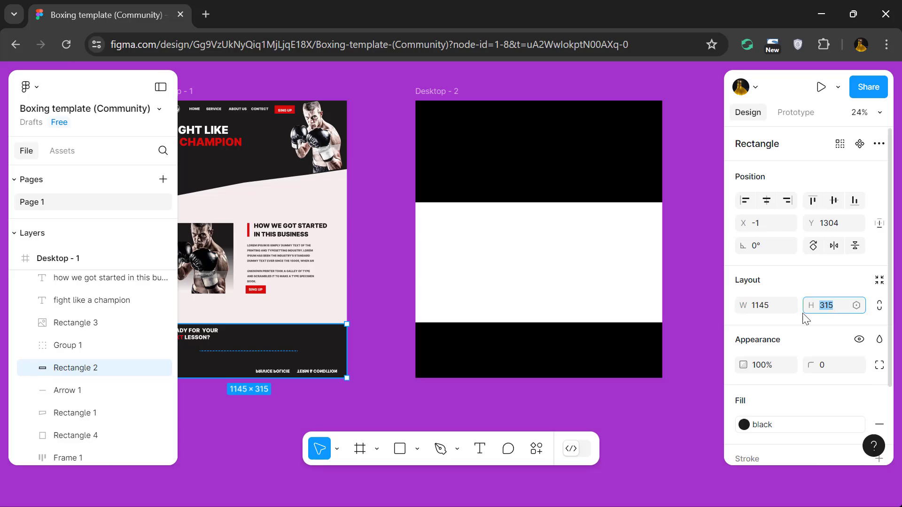
click(568, 368)
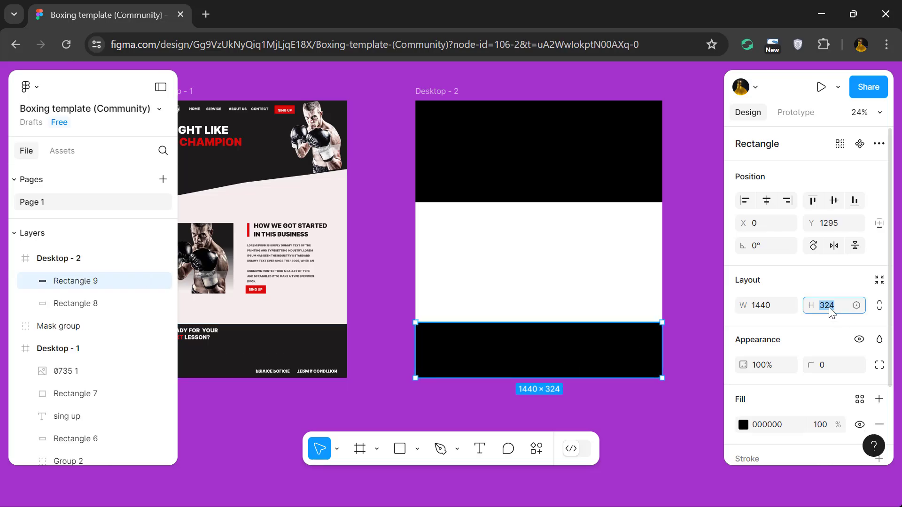
text(315)
key(Return)
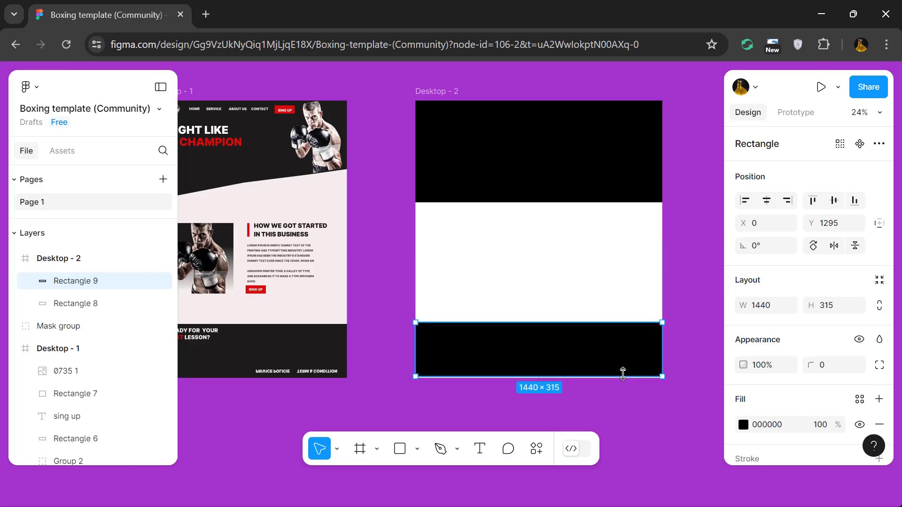
drag(626, 359, 625, 361)
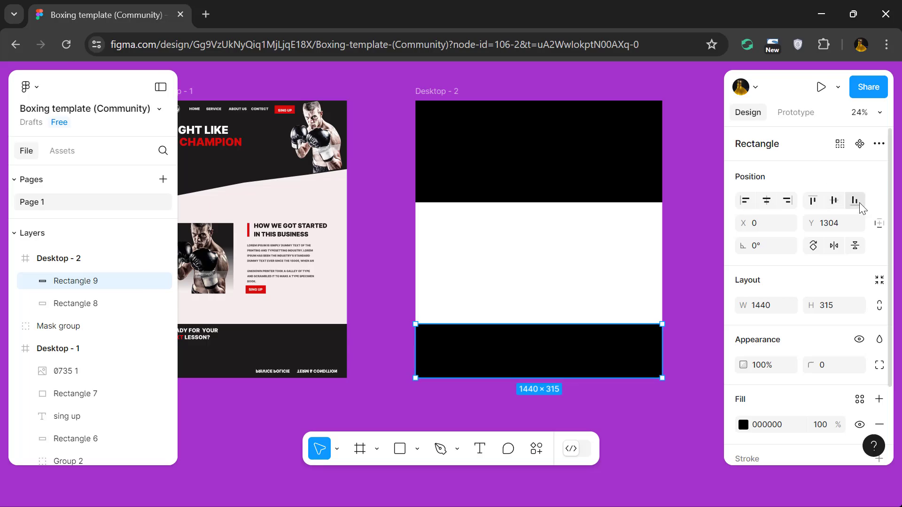
click(683, 280)
Apply auto layout to the Desktop - 2 frame.
click(436, 93)
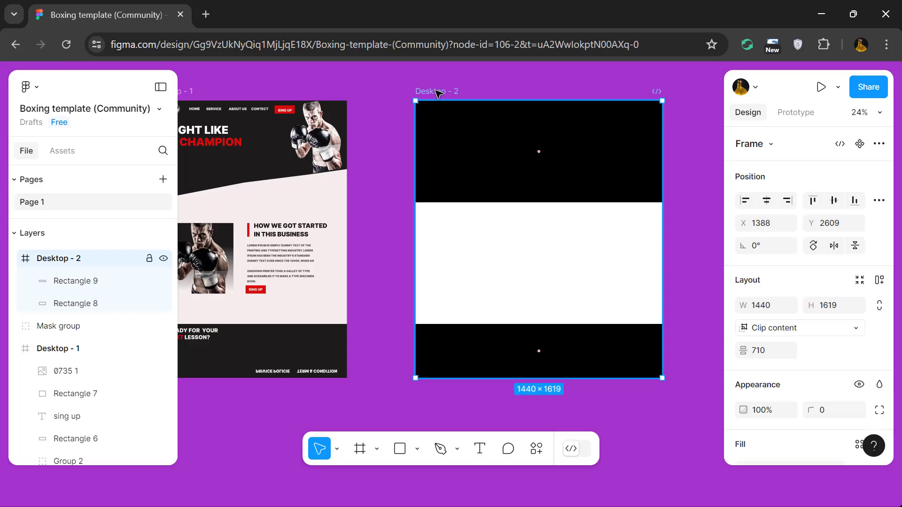
click(879, 280)
scroll(881, 287, down, 5)
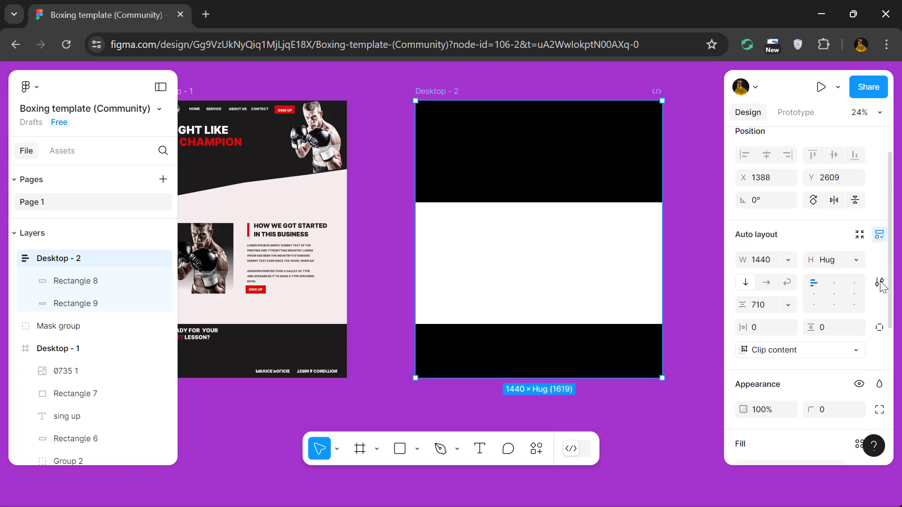
Add a layout grid to Desktop - 2, set as columns with a count of 12.
scroll(881, 287, down, 1)
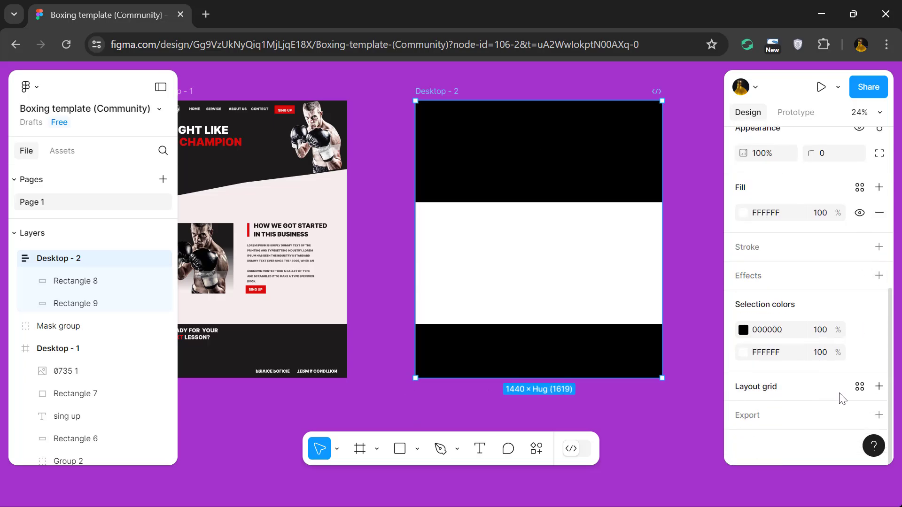
click(879, 386)
scroll(807, 388, down, 1)
click(791, 386)
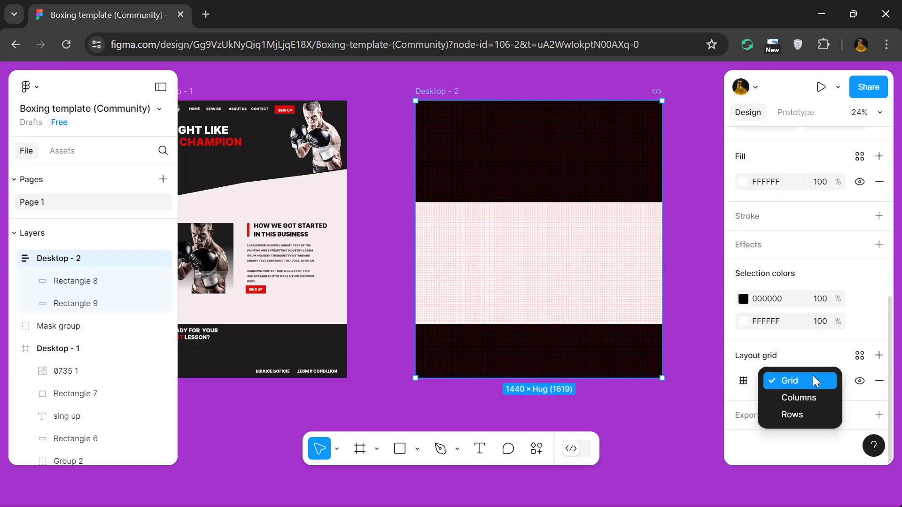
click(811, 395)
click(838, 383)
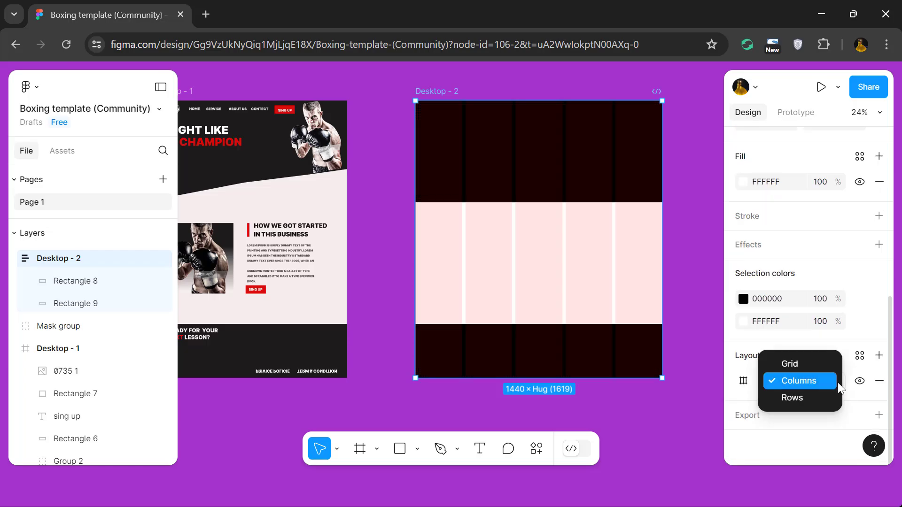
click(838, 382)
click(743, 381)
text(12)
key(Return)
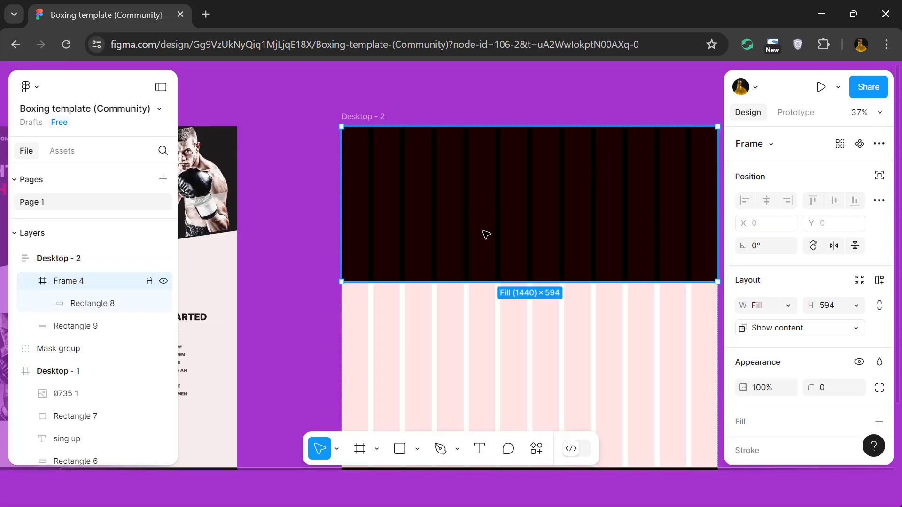
Add a white headline reading "FIGHT LIKE A CHAMPION" at size 66, in a text box about 550 × 216 on the black header.
key(t)
drag(421, 173, 565, 201)
text(F)
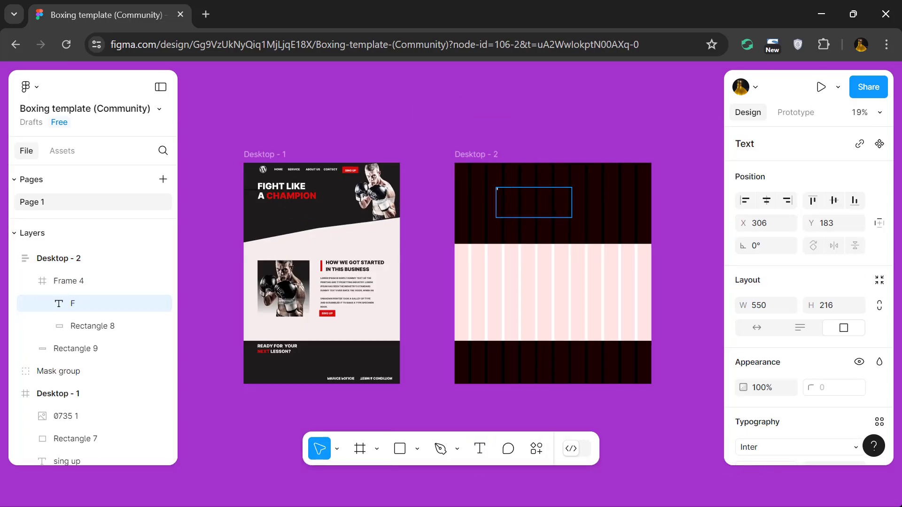
scroll(829, 319, down, 3)
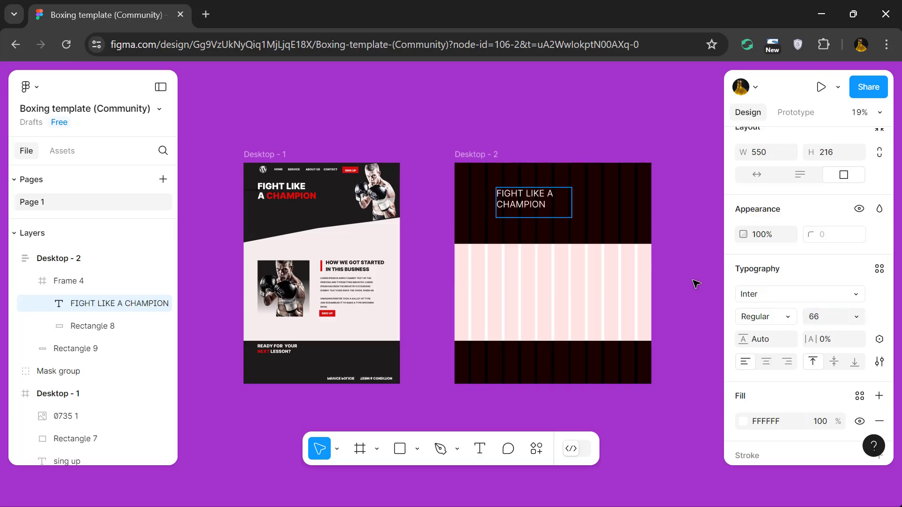
Set the headline's weight to Bold and color the word CHAMPION red, EB1C1C.
click(798, 294)
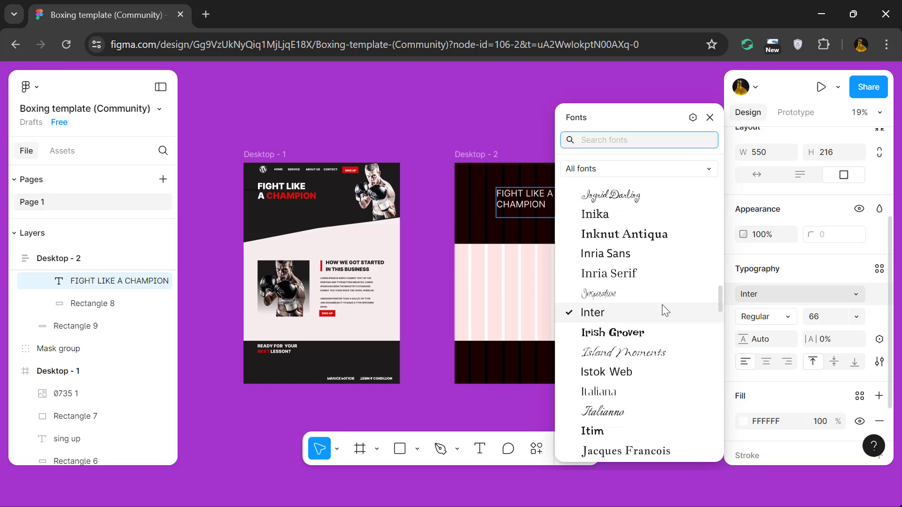
click(765, 317)
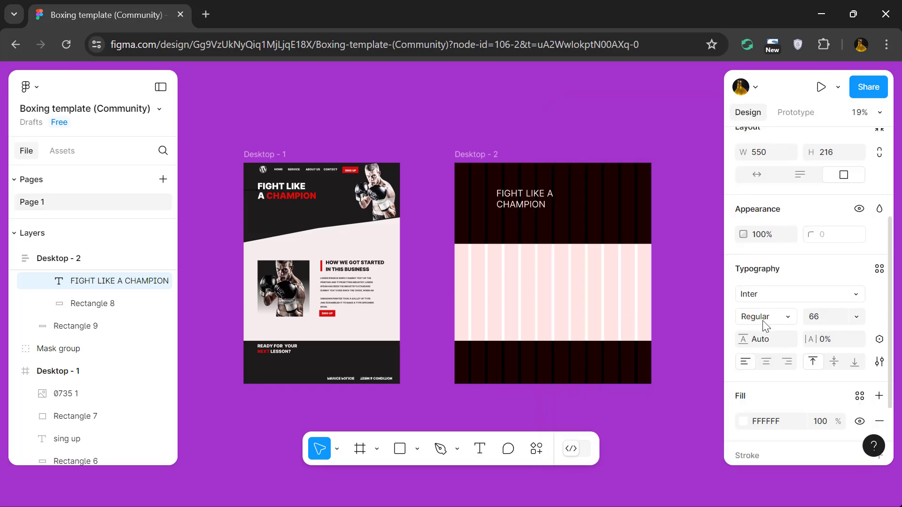
click(765, 317)
click(774, 219)
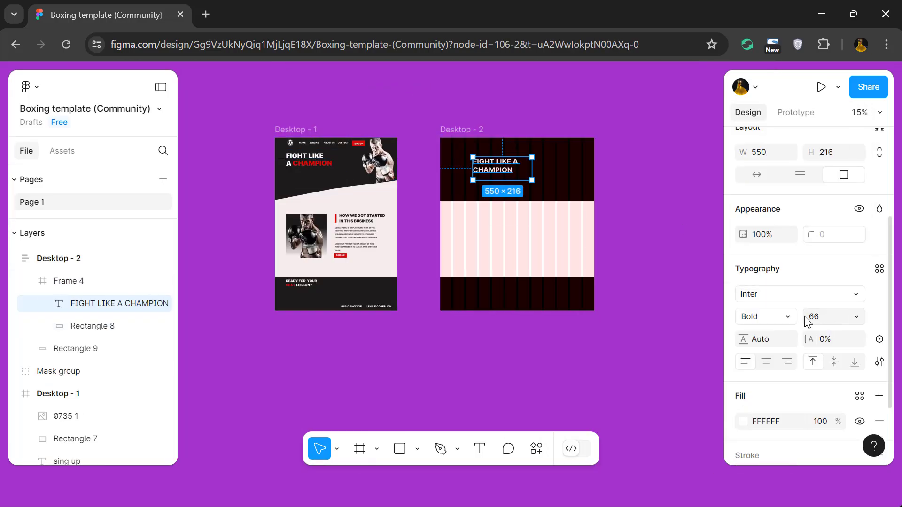
click(329, 167)
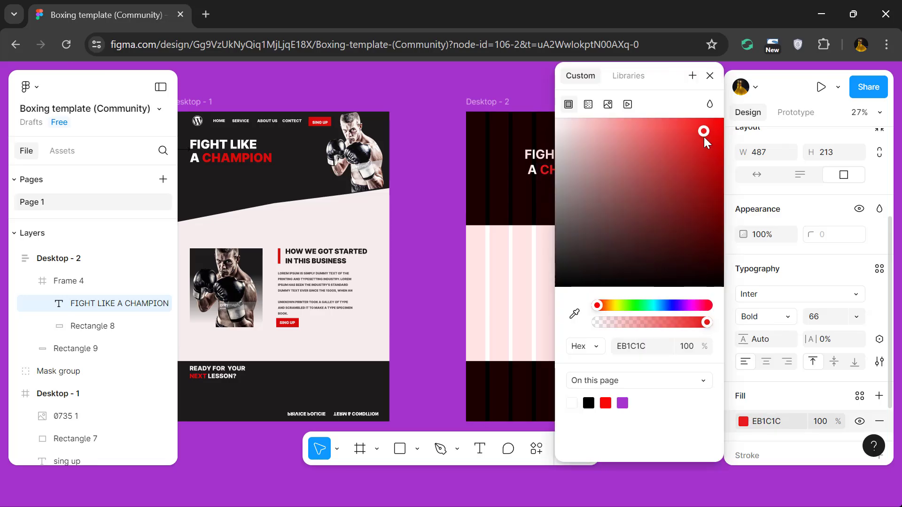
Change the whole headline to Extra Bold and move it toward the header's left edge.
click(548, 170)
key(ctrl+a)
click(765, 317)
click(774, 235)
click(479, 208)
drag(572, 170, 534, 170)
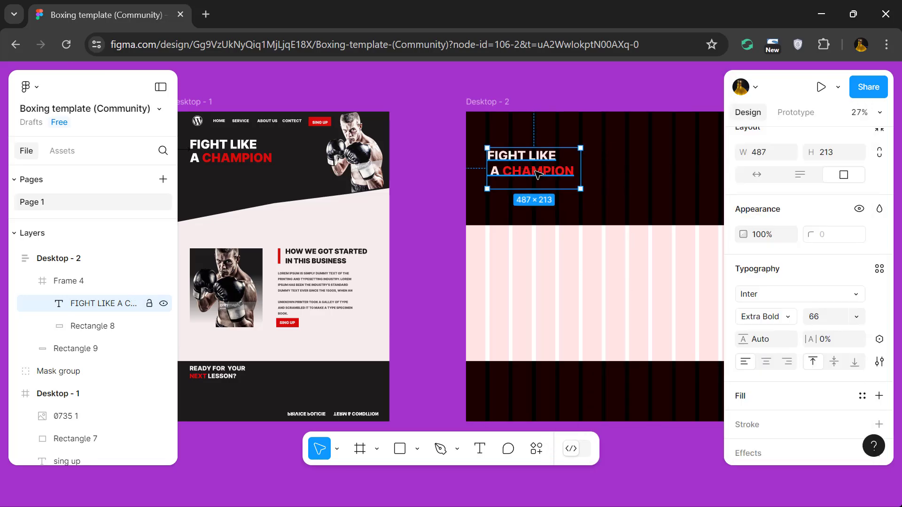
Place a HOME navigation label above the headline in Desktop - 2 and duplicate it into a row of four.
scroll(538, 175, right, 1)
click(458, 159)
scroll(459, 158, down, 3)
scroll(438, 229, up, 4)
key(ctrl+v)
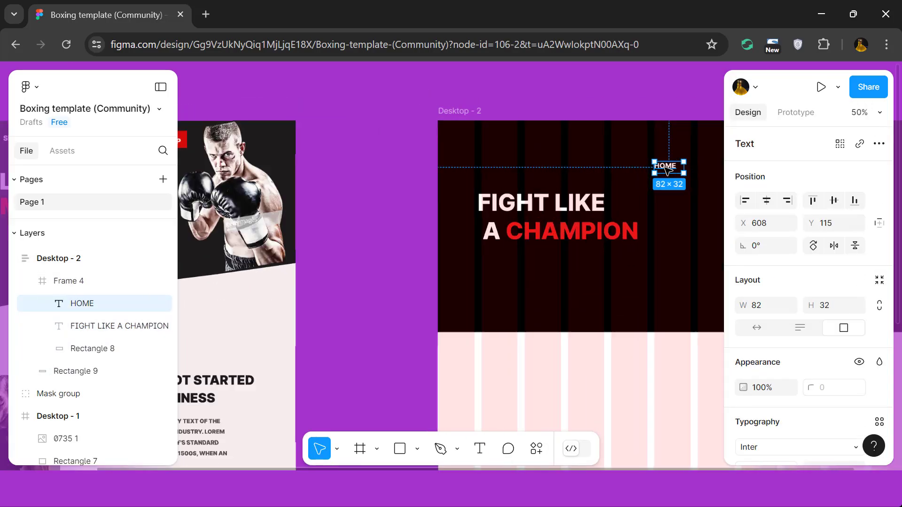
scroll(665, 167, up, 1)
drag(666, 167, 714, 137)
scroll(552, 139, down, 4)
scroll(529, 143, up, 3)
scroll(636, 168, right, 3)
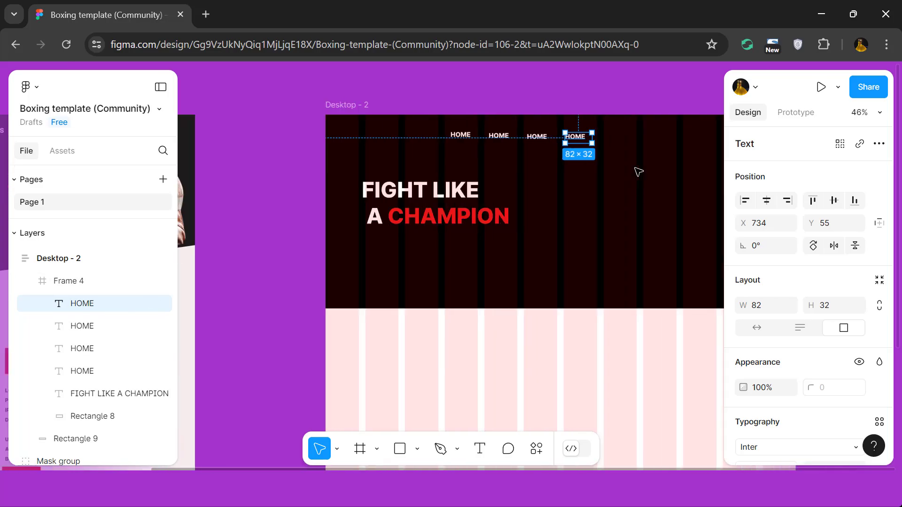
Change the second, third and fourth HOME labels in the Desktop - 2 header to SERVICE, ABOUT US and CONTATT.
scroll(636, 167, down, 5)
scroll(663, 164, up, 4)
scroll(568, 145, up, 3)
scroll(424, 144, left, 5)
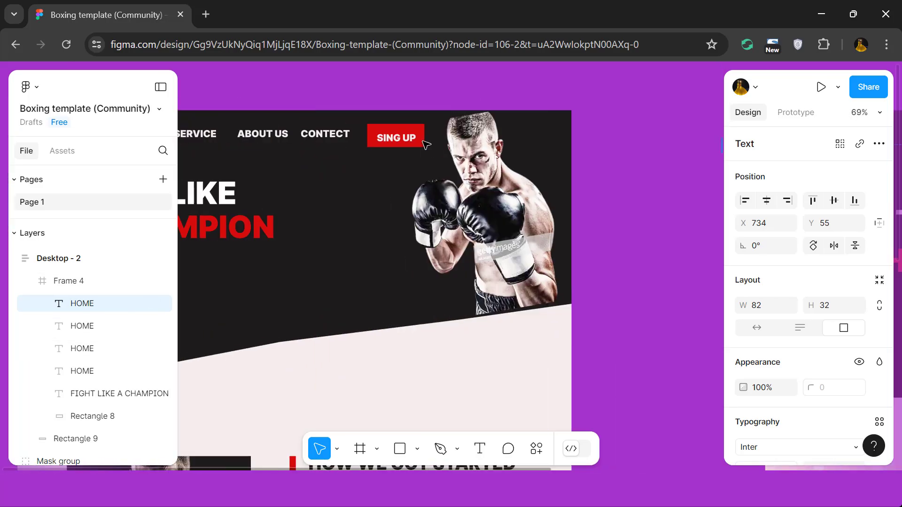
scroll(427, 145, down, 3)
scroll(423, 145, right, 5)
click(474, 142)
key(BackSpace)
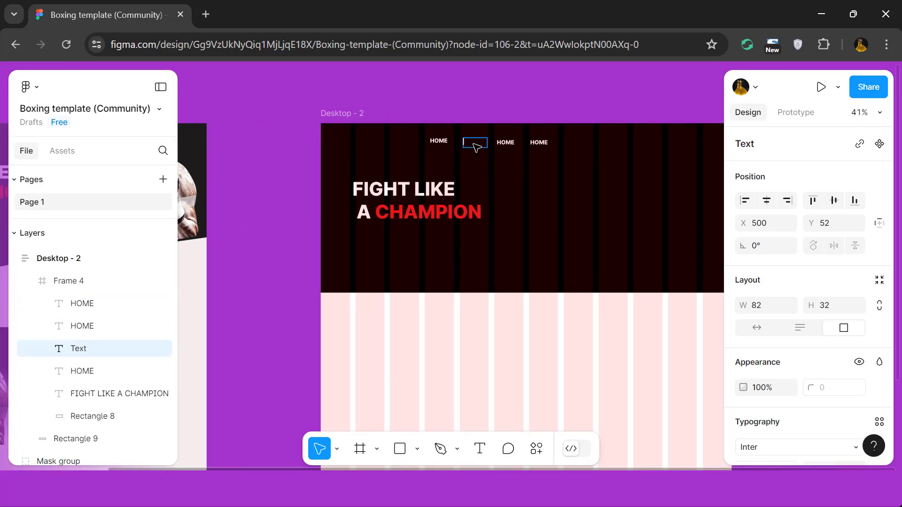
double_click(513, 145)
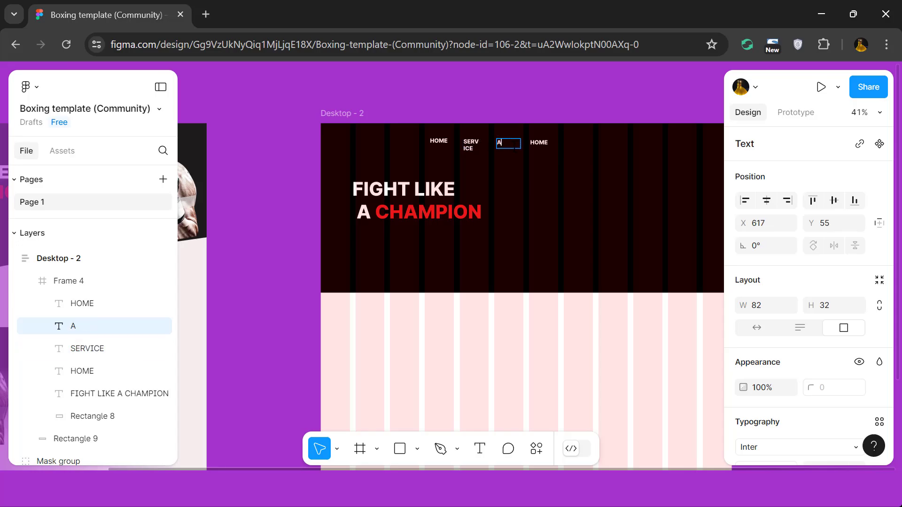
text(ABOUT US)
click(533, 143)
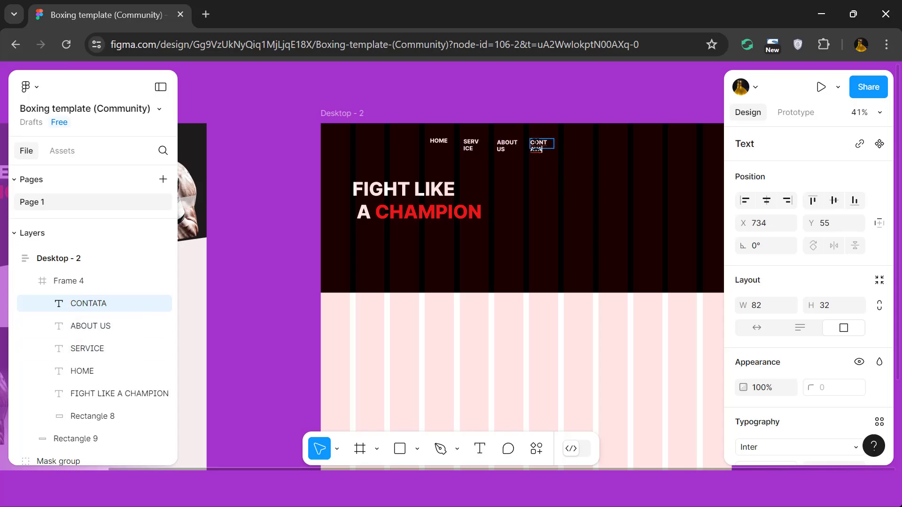
Widen the SERVICE text box, the ABOUT US box to about 117 and the CONTATT box to about 123, fitting each label on one line.
scroll(502, 158, up, 3)
click(457, 132)
drag(471, 137, 483, 135)
click(520, 135)
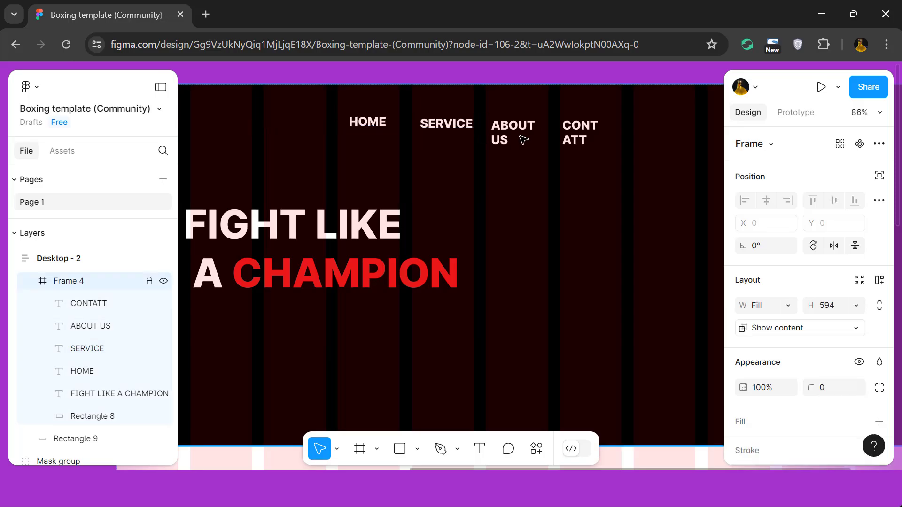
double_click(520, 125)
drag(541, 138, 558, 138)
click(582, 132)
drag(612, 138, 637, 138)
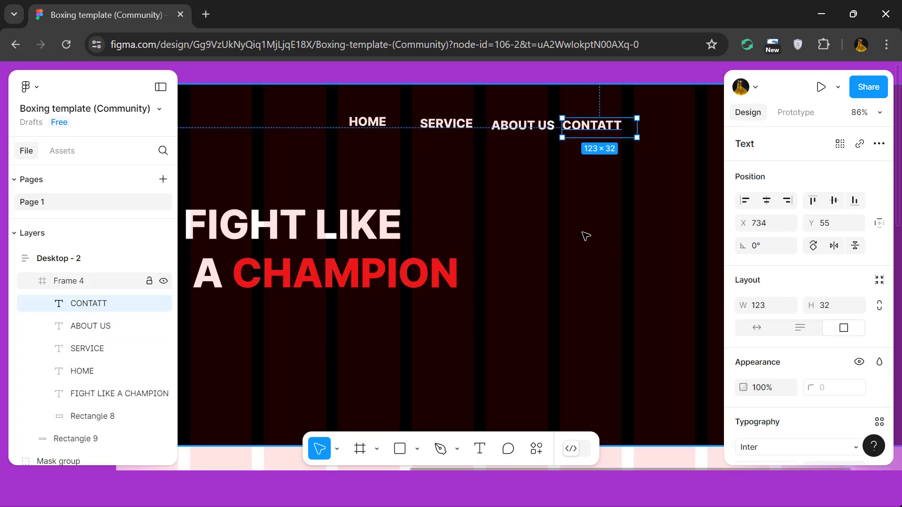
Spread out the navigation row by moving CONTATT to the right and ABOUT US to about X 675.
scroll(582, 232, down, 2)
click(509, 173)
drag(587, 170, 626, 170)
drag(555, 170, 574, 170)
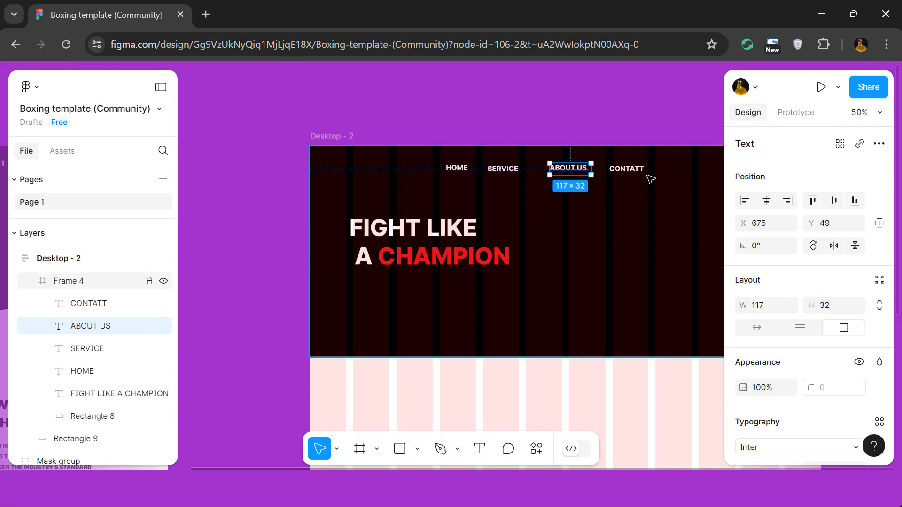
Align the four navigation labels on their vertical centers and set their text boxes to auto width.
click(626, 169)
click(568, 168)
click(513, 168)
shift+click(456, 168)
shift+click(568, 167)
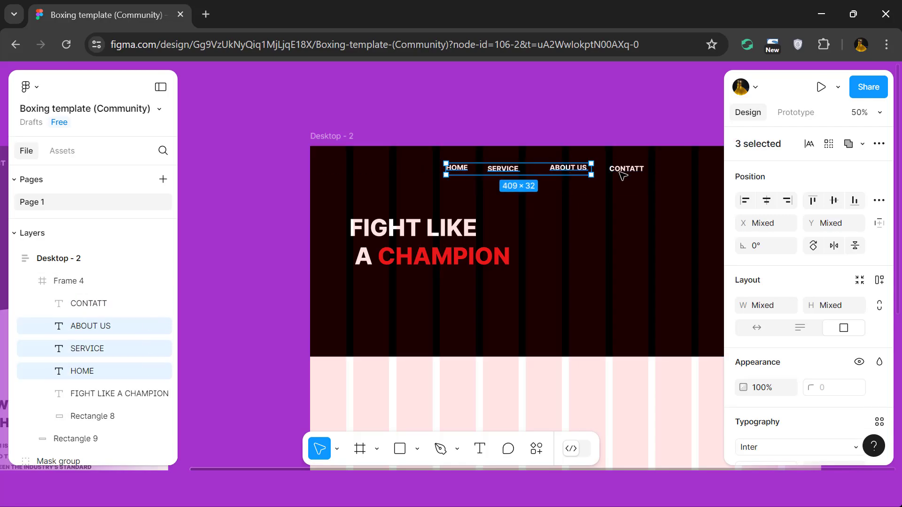
shift+click(626, 169)
click(835, 202)
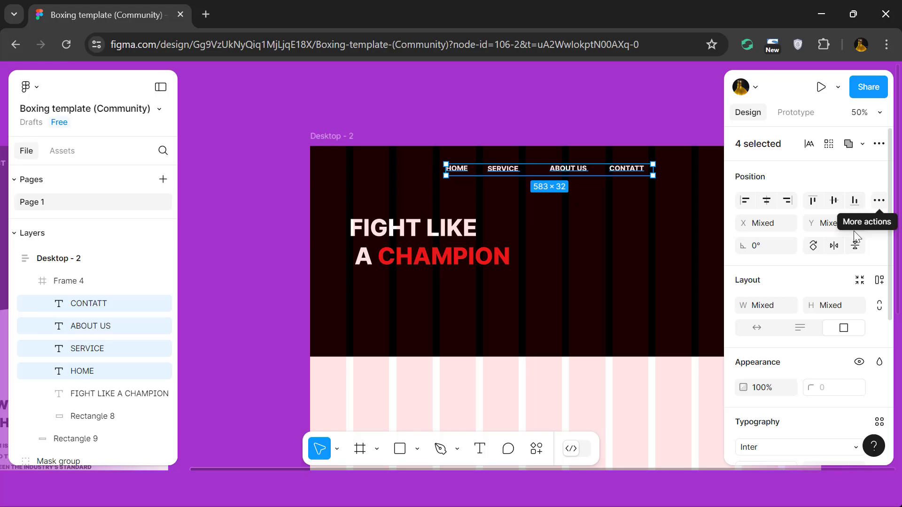
click(765, 331)
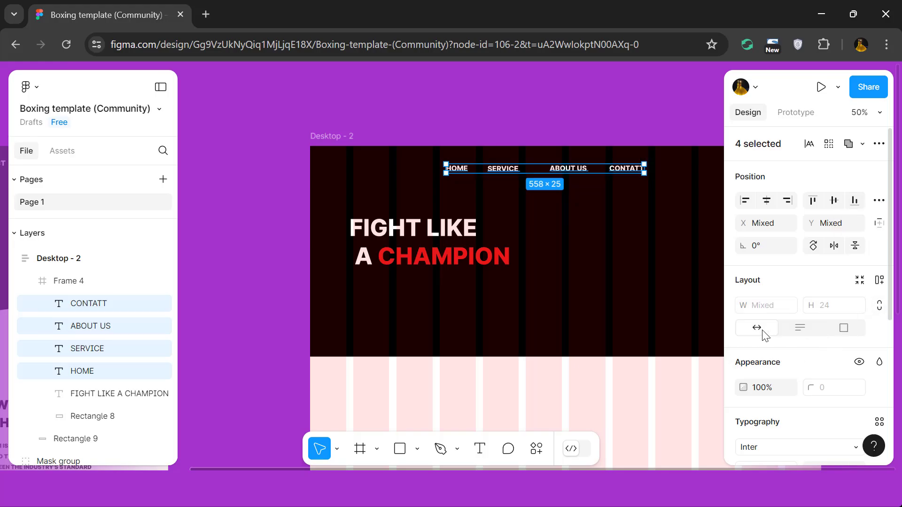
scroll(763, 350, down, 5)
scroll(770, 348, down, 1)
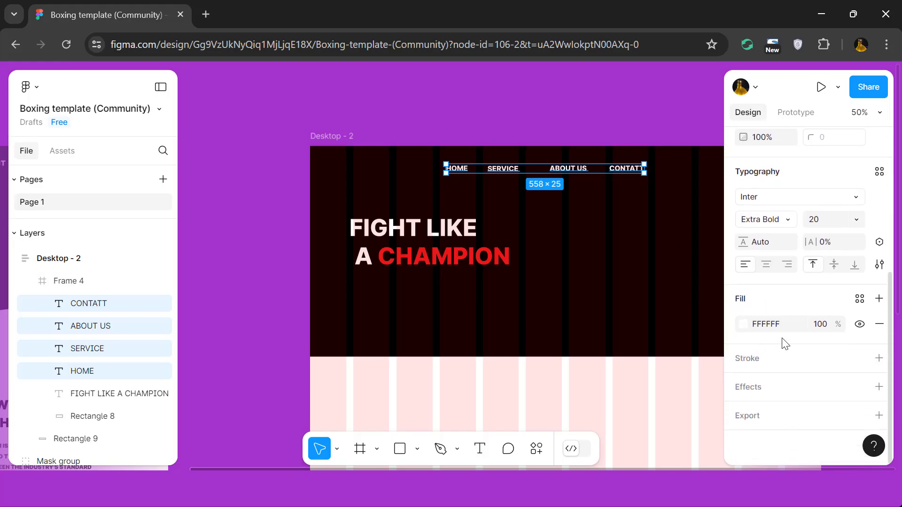
click(879, 266)
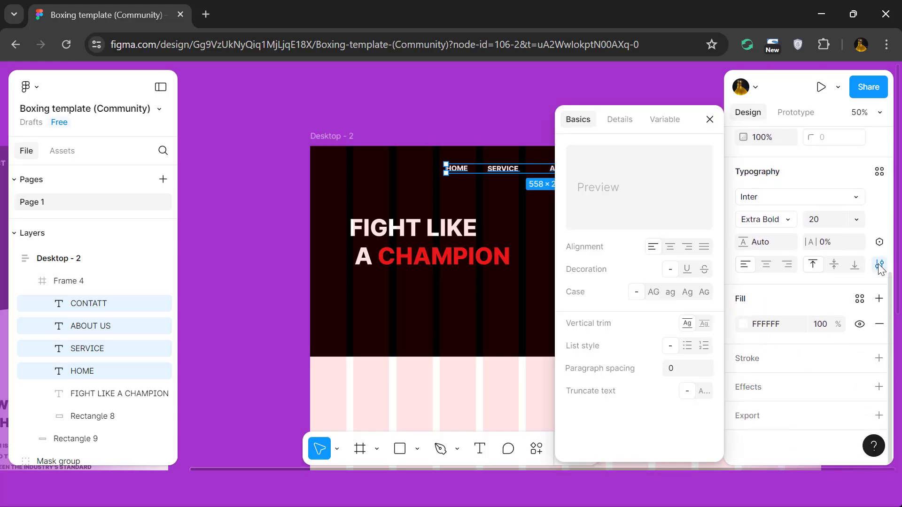
key(Escape)
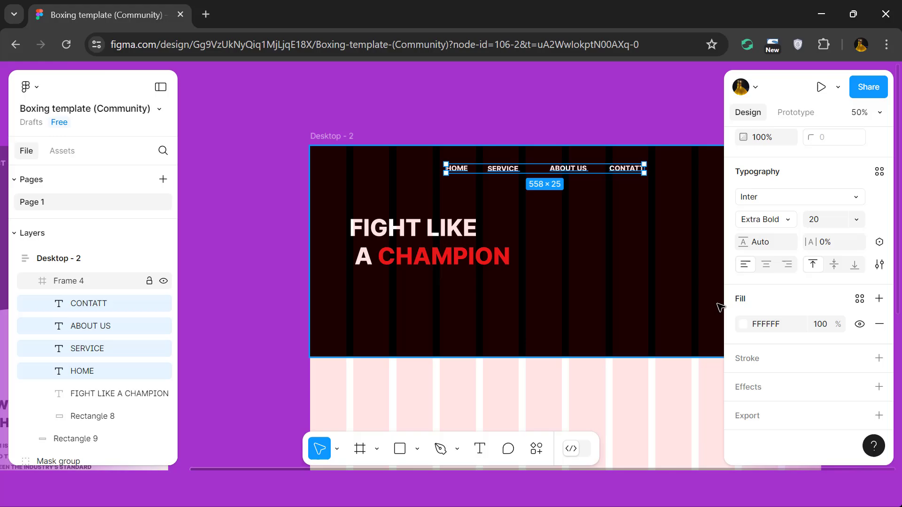
Move the CONTATT label farther right in the Desktop - 2 header, to about X 1047.
click(663, 243)
double_click(560, 169)
click(584, 182)
scroll(584, 182, right, 2)
drag(573, 170, 623, 171)
click(578, 141)
double_click(543, 170)
scroll(642, 168, down, 3)
click(614, 128)
double_click(637, 170)
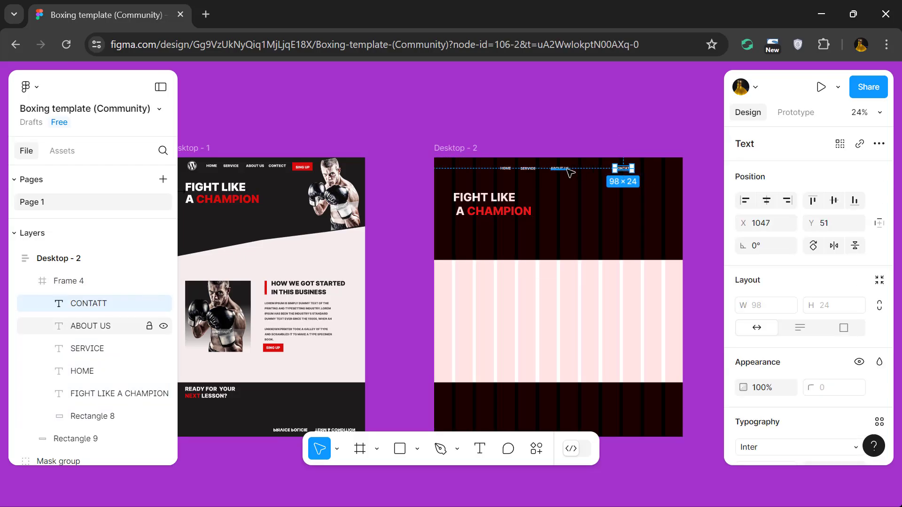
Reposition the SERVICE label and move ABOUT US to about X 783, evening out the gaps in the navigation row.
scroll(559, 169, up, 3)
drag(559, 169, 598, 169)
drag(520, 170, 541, 171)
drag(596, 168, 586, 170)
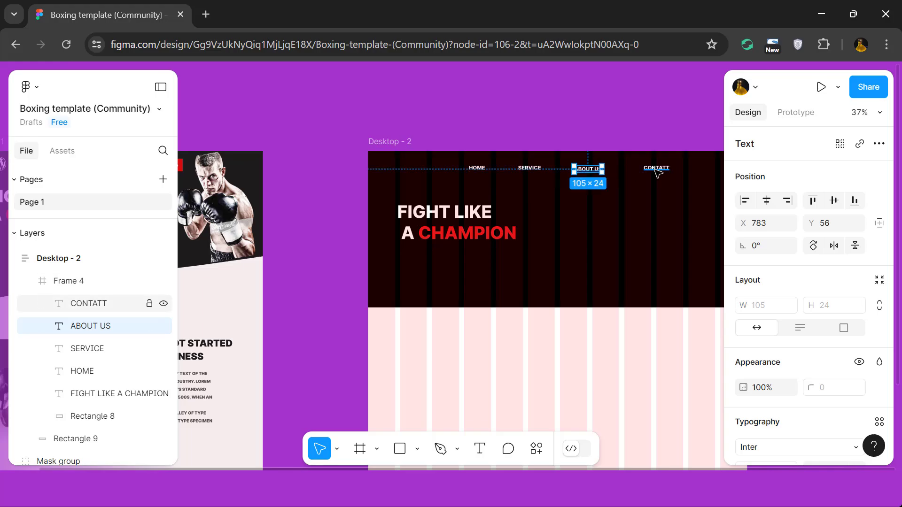
Select all four navigation labels and line them up again at the same height.
click(656, 169)
shift+click(587, 169)
shift+click(529, 168)
shift+click(478, 168)
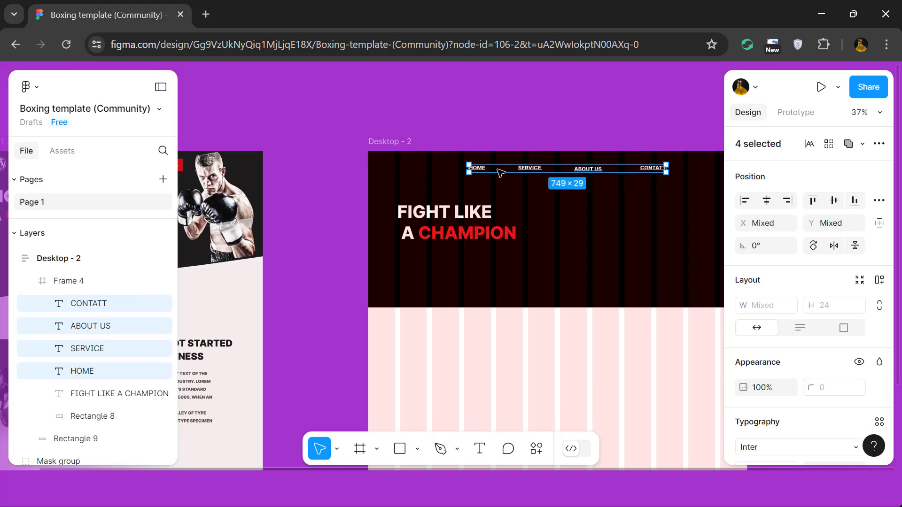
click(620, 139)
scroll(619, 139, down, 5)
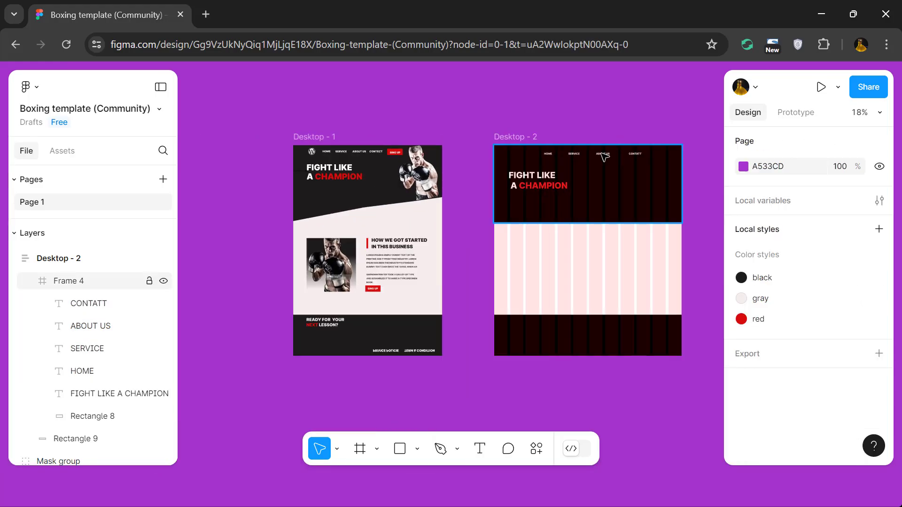
Tighten the navigation spacing by moving SERVICE left, ABOUT US to about X 707 and CONTATT to about X 899.
scroll(653, 157, up, 4)
click(501, 154)
shift+click(504, 156)
shift+click(505, 156)
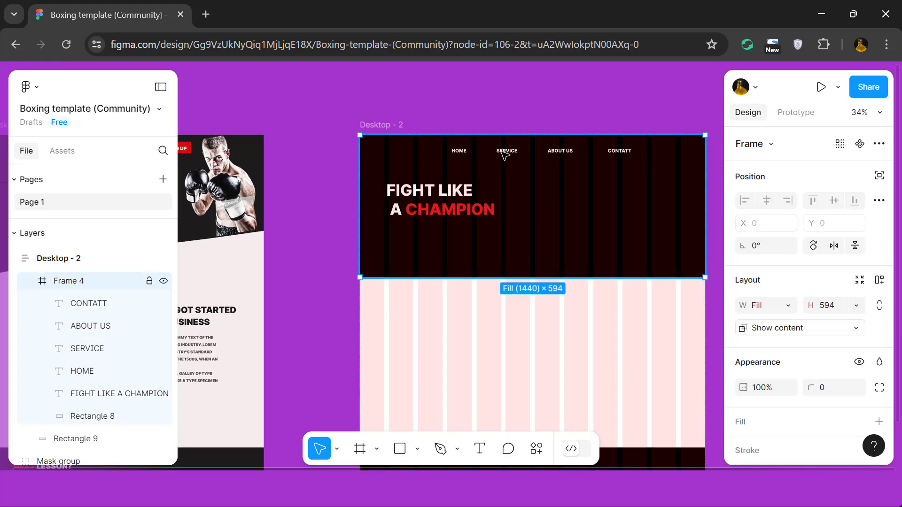
double_click(507, 152)
drag(508, 151, 500, 152)
drag(565, 151, 547, 151)
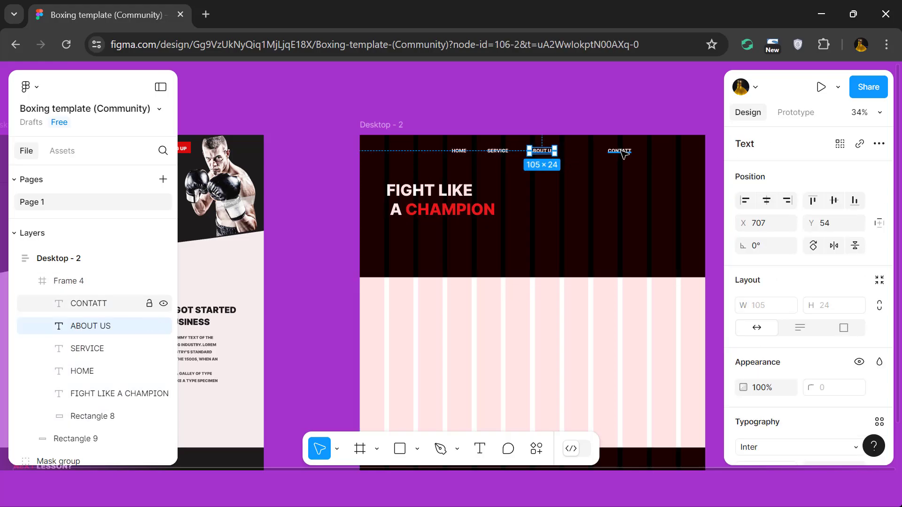
click(620, 151)
click(587, 119)
scroll(588, 119, down, 4)
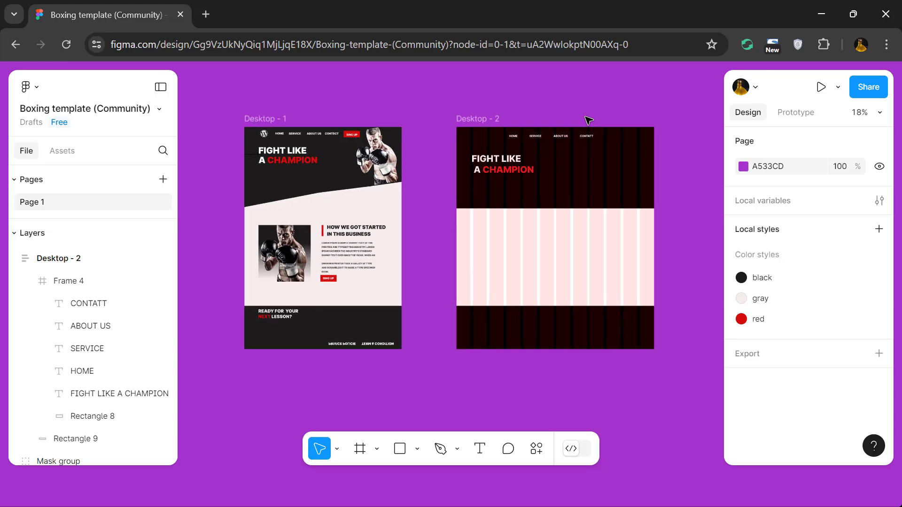
Draw a button rectangle about 208 × 80 to the right of the CONTATT label in the Desktop - 2 header.
scroll(588, 120, up, 2)
click(417, 449)
click(424, 312)
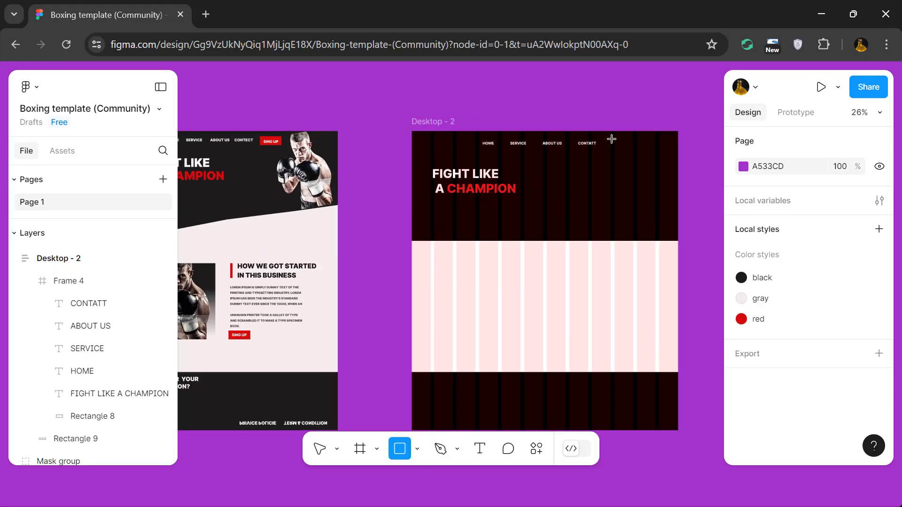
drag(611, 139, 649, 153)
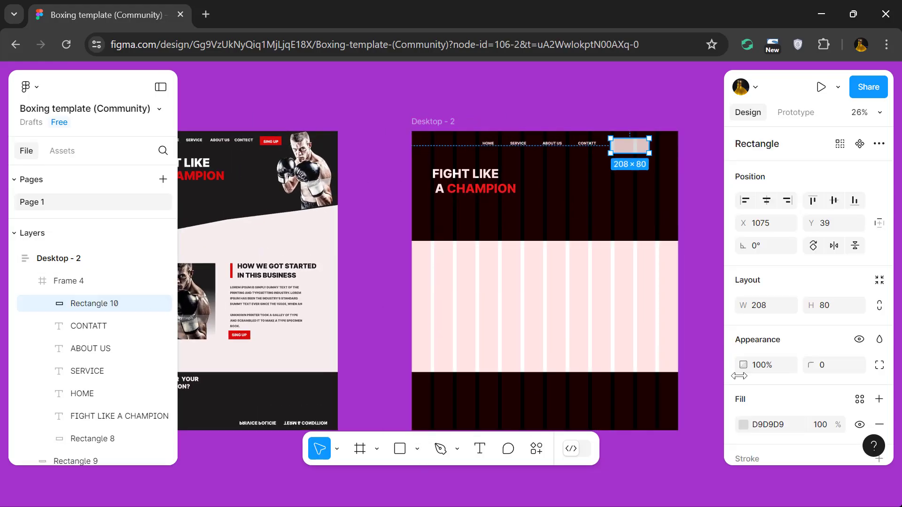
Fill the button rectangle with the red D40C0C sampled from the SING UP button in Desktop - 1.
click(745, 426)
click(574, 315)
click(280, 138)
click(359, 106)
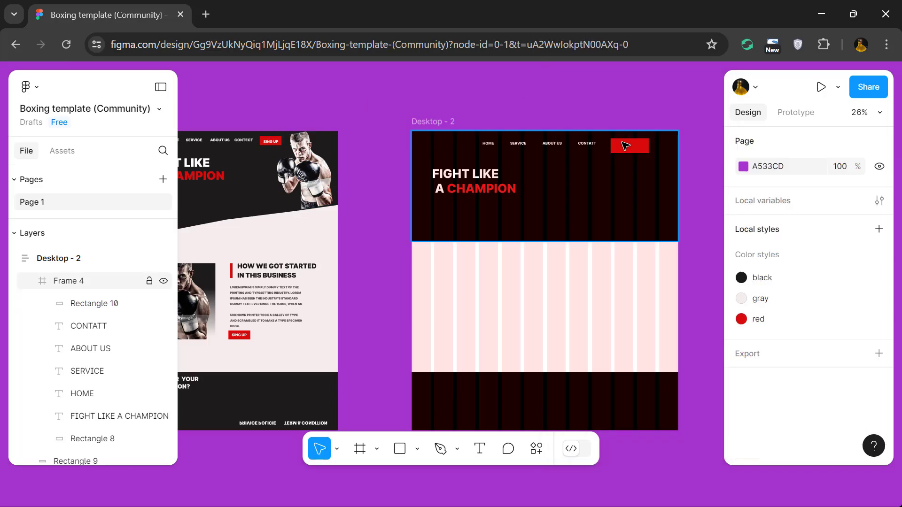
Shrink the red button rectangle to about 161 × 57.
click(626, 146)
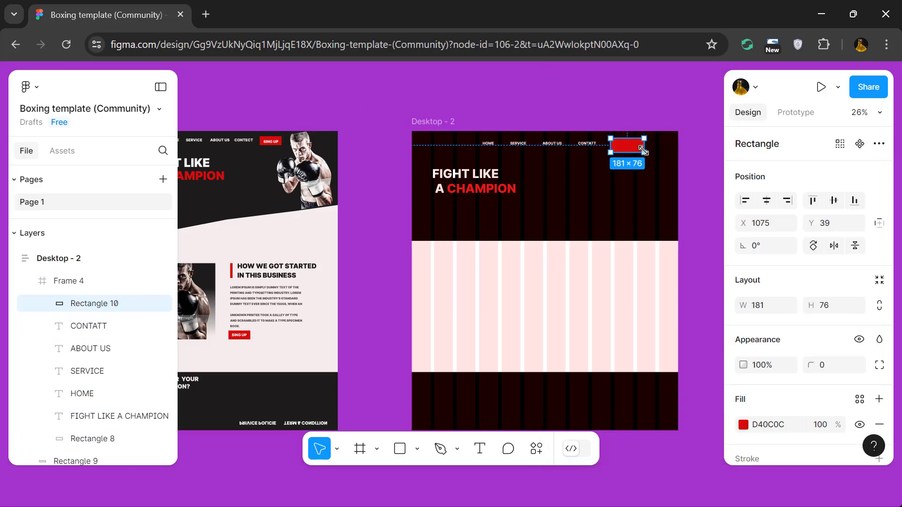
ctrl+scroll(643, 150, up, 3)
drag(643, 150, 638, 148)
Duplicate the CONTATT label onto the red button rectangle and bring the copy in front of it.
click(549, 137)
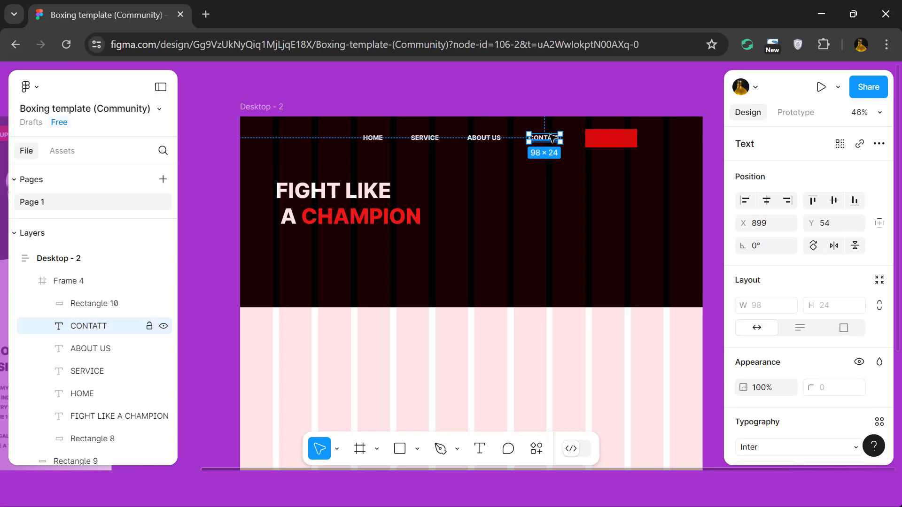
alt+drag(549, 138, 615, 134)
double_click(616, 139)
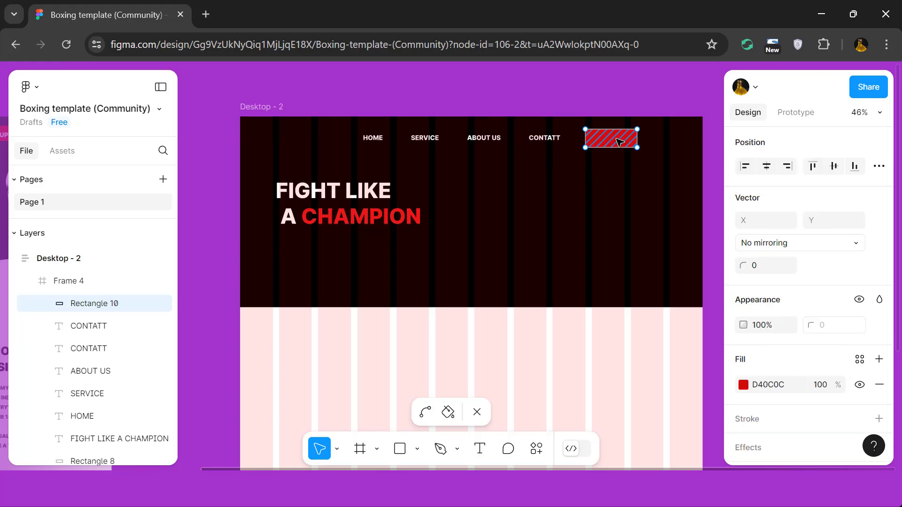
click(597, 167)
alt+drag(546, 141, 612, 139)
right_click(557, 168)
click(587, 217)
Change the button's label text to SIGN UP and set its font size to 24.
ctrl+scroll(611, 141, down, 4)
ctrl+scroll(611, 140, up, 5)
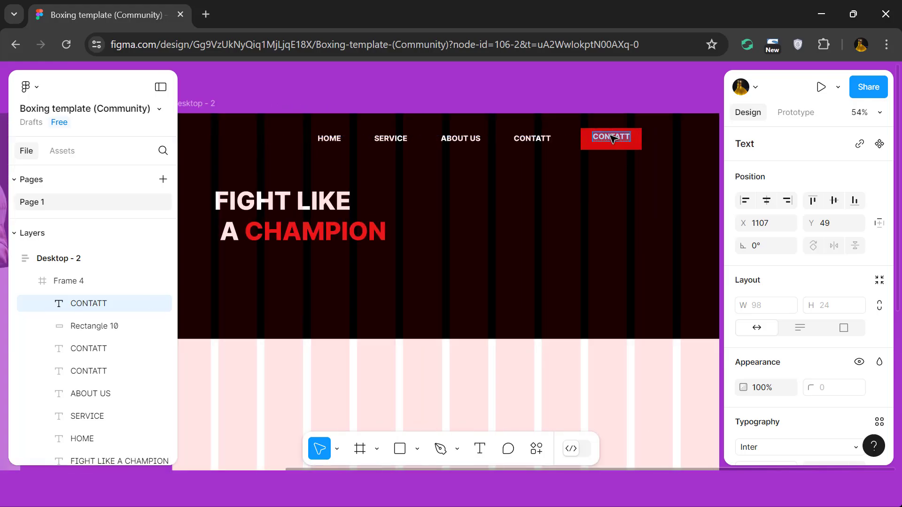
scroll(817, 305, down, 2)
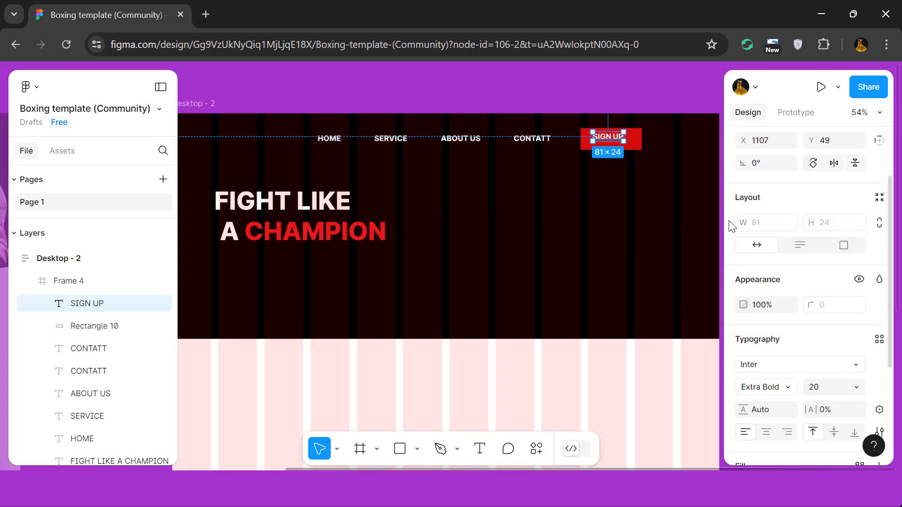
scroll(820, 318, down, 2)
text(24)
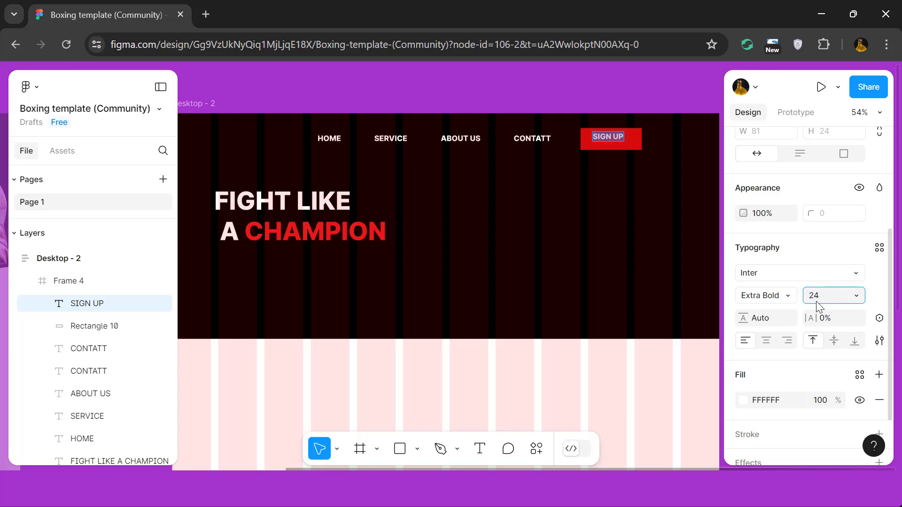
key(Return)
Select the SIGN UP label together with its red rectangle and center them on each other.
click(636, 147)
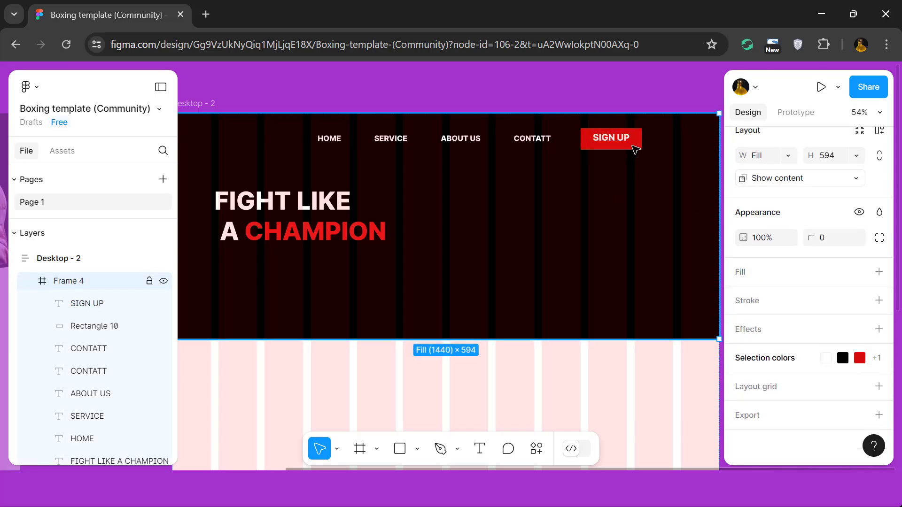
click(608, 146)
shift+click(626, 142)
scroll(810, 218, up, 2)
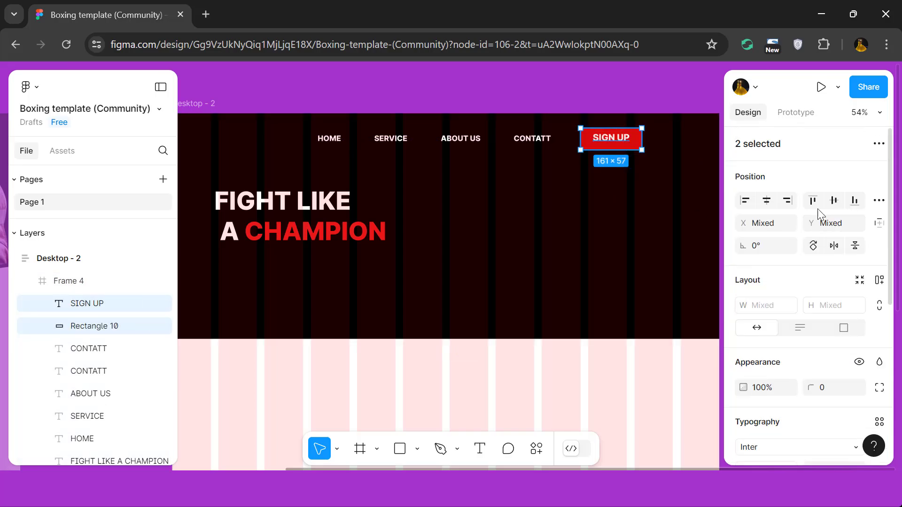
scroll(650, 231, down, 5)
click(540, 155)
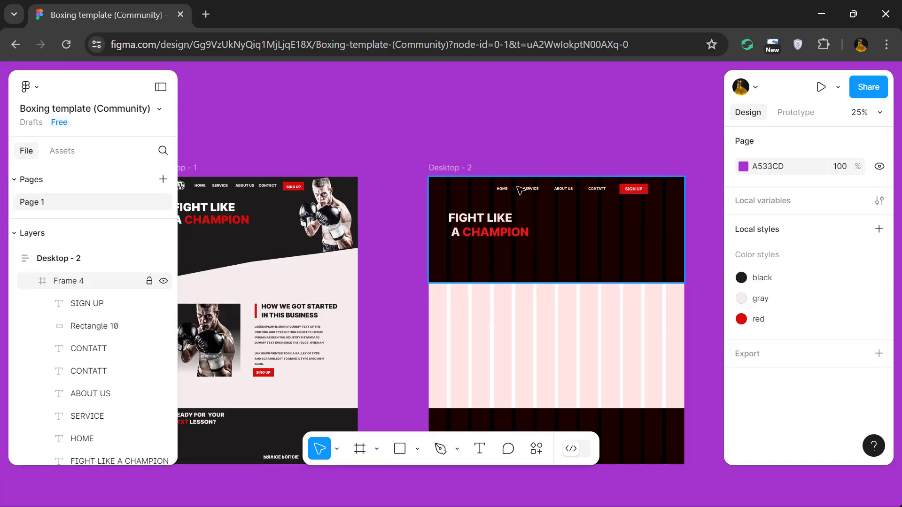
Copy the boxer image from Desktop - 1's header into Desktop - 2's header frame and place it at the header's right end.
scroll(517, 186, down, 1)
click(490, 183)
scroll(561, 207, left, 1)
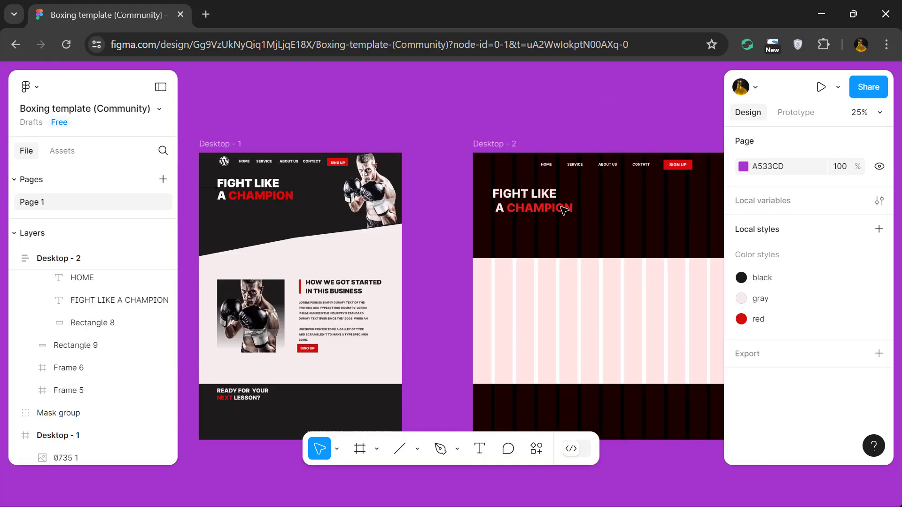
scroll(564, 209, left, 1)
scroll(564, 209, up, 3)
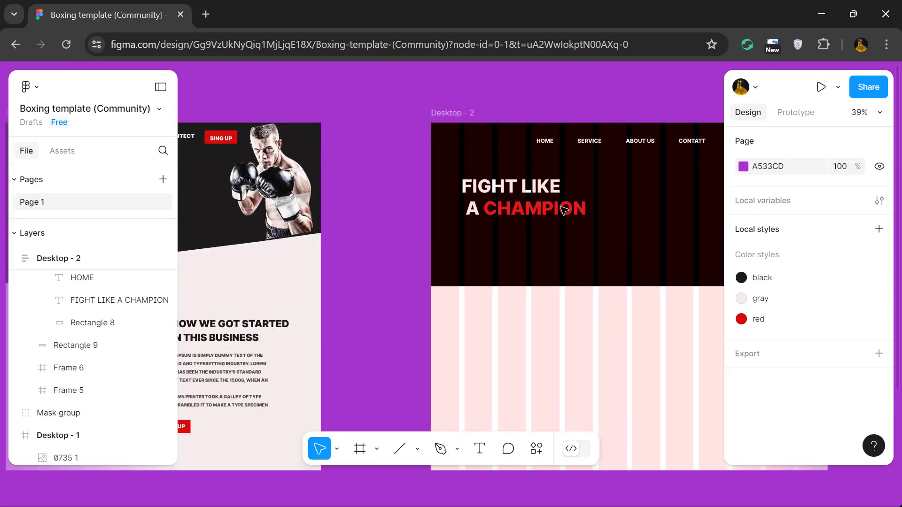
click(261, 172)
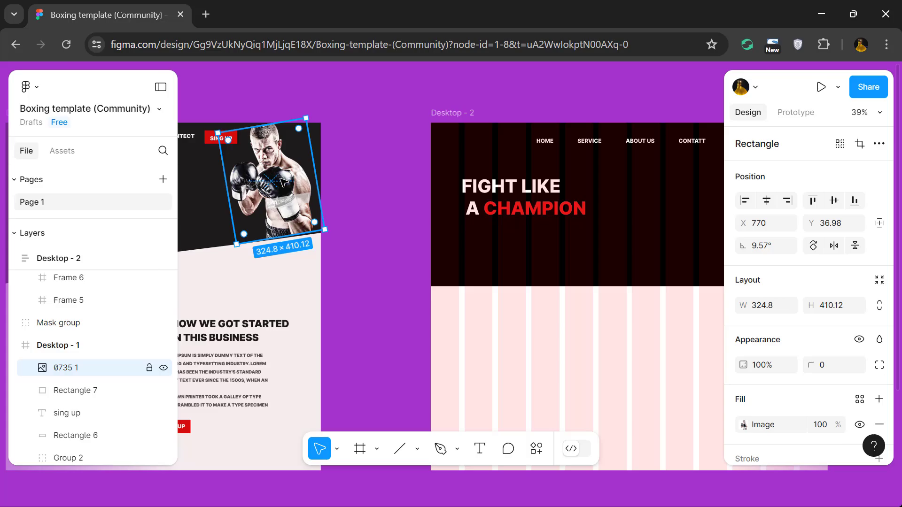
scroll(283, 182, right, 10)
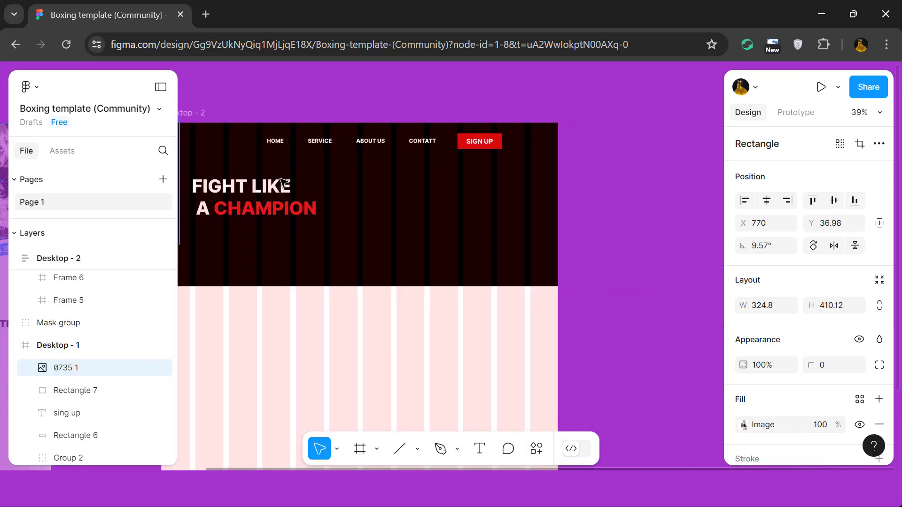
click(415, 194)
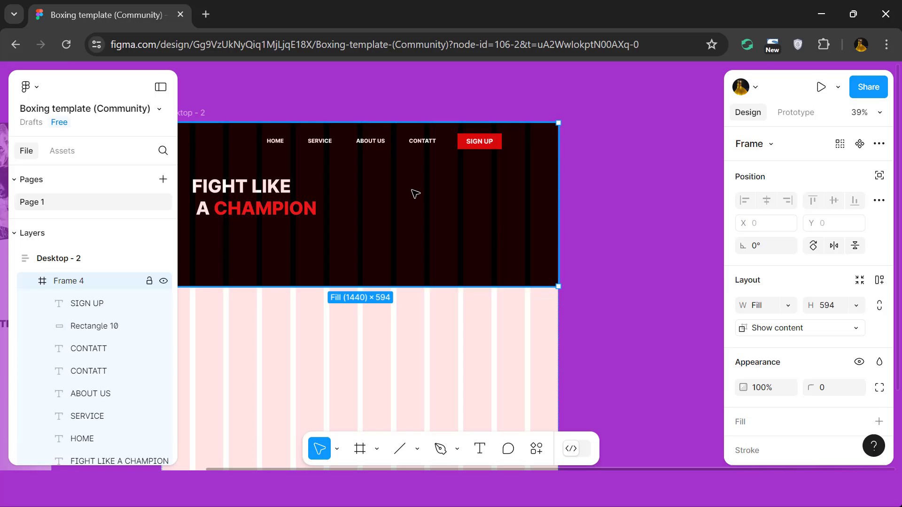
key(ctrl+v)
scroll(415, 193, down, 3)
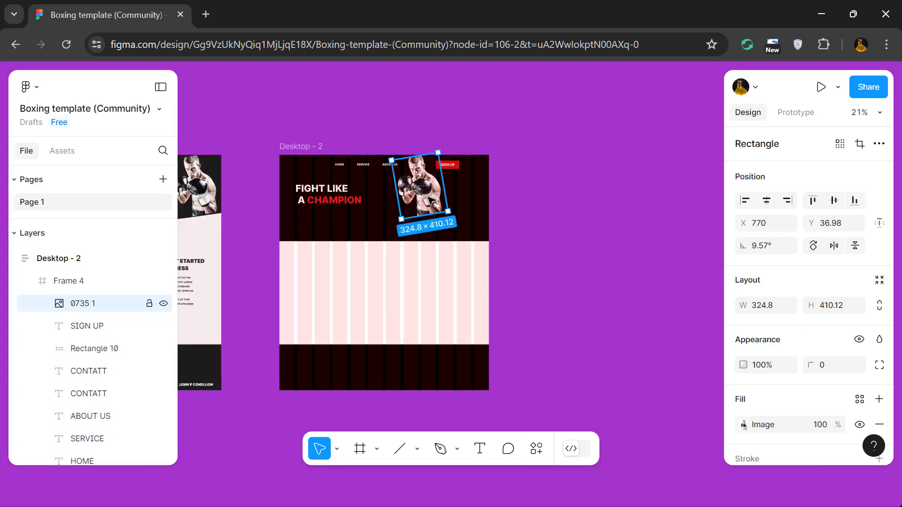
drag(434, 205, 457, 215)
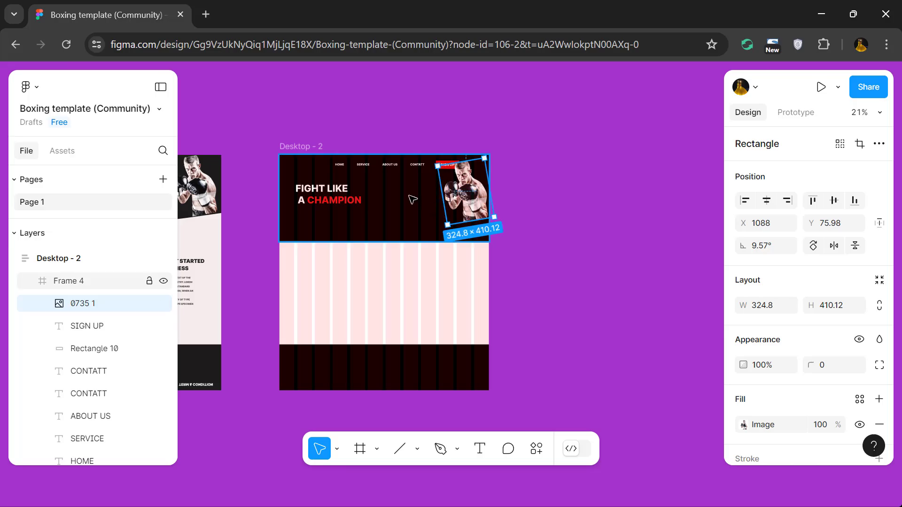
Select the HOME, SERVICE, ABOUT US and CONTATT labels together and shift them left along the header.
scroll(392, 182, up, 3)
click(299, 153)
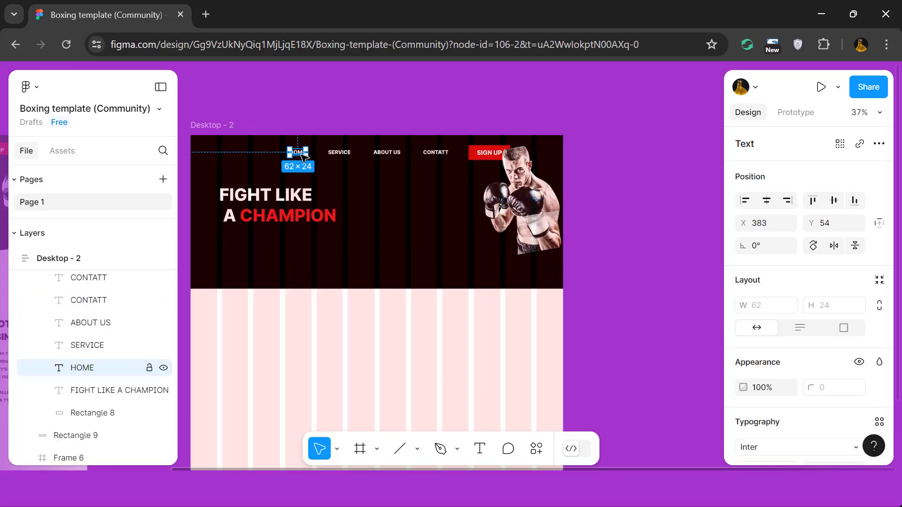
shift+click(341, 155)
shift+click(389, 155)
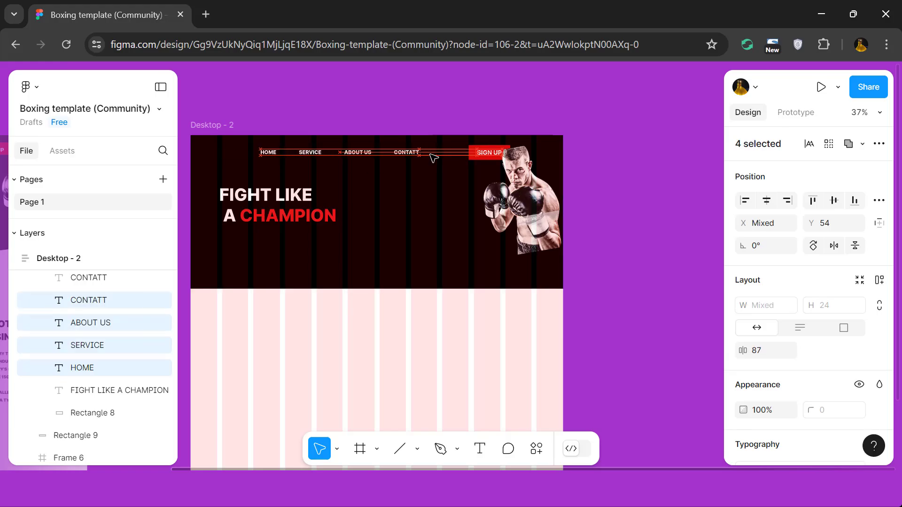
Move the boxer image down the header, clear of the SIGN UP button.
click(480, 153)
scroll(473, 155, up, 3)
click(471, 145)
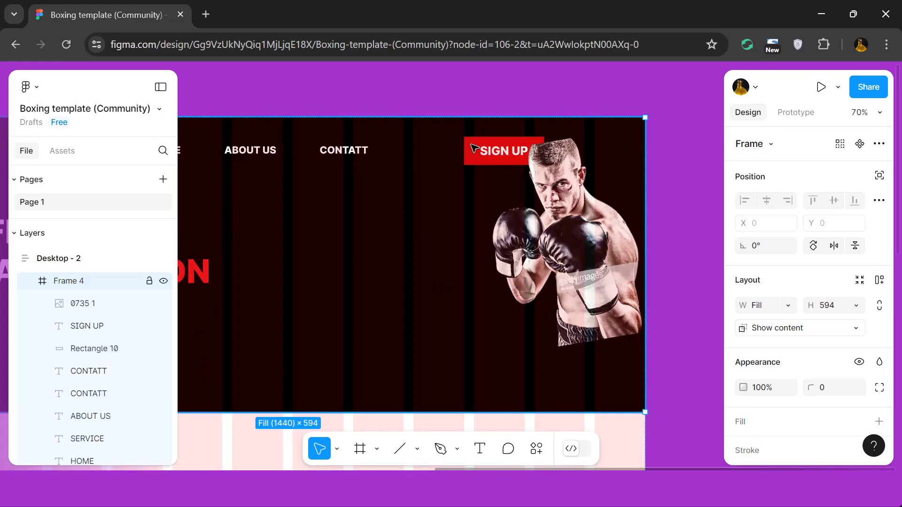
click(494, 149)
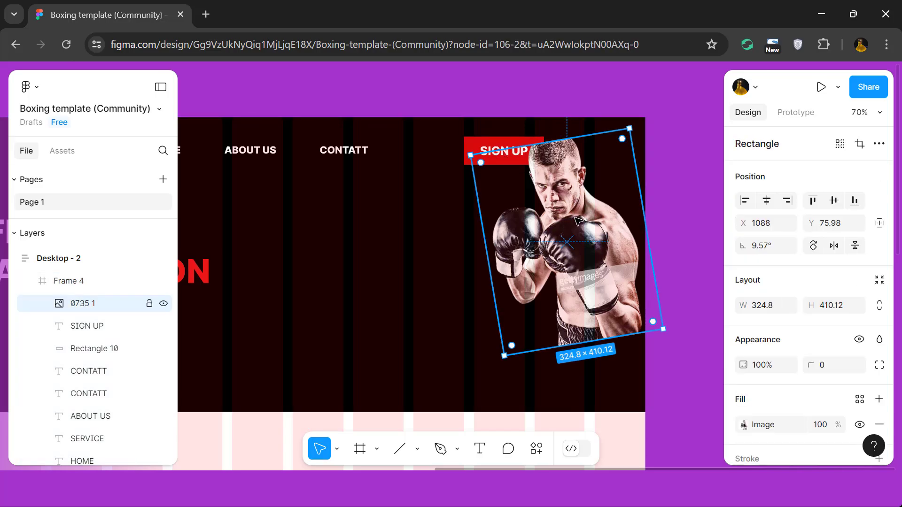
key(ctrl+z)
Shift the SIGN UP label and its red rectangle left towards CONTATT, and delete the duplicate CONTATT label.
click(517, 157)
shift+click(471, 152)
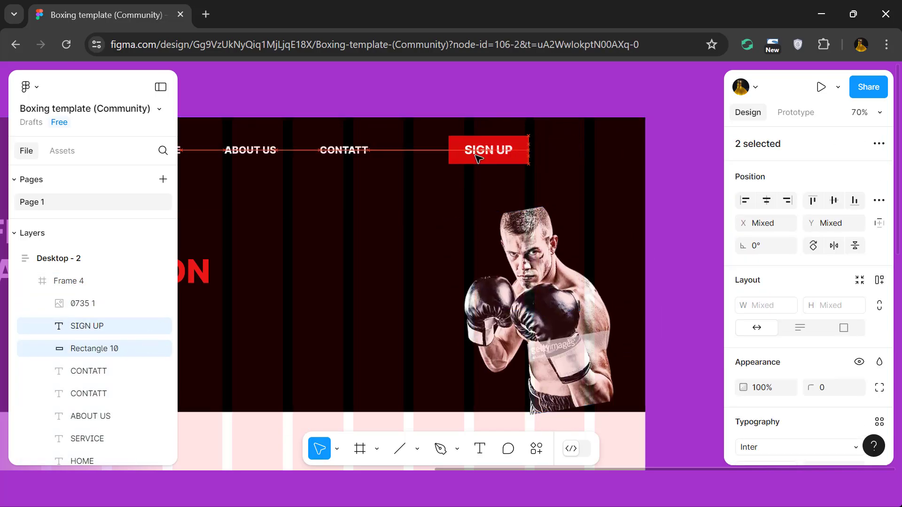
click(521, 153)
key(Delete)
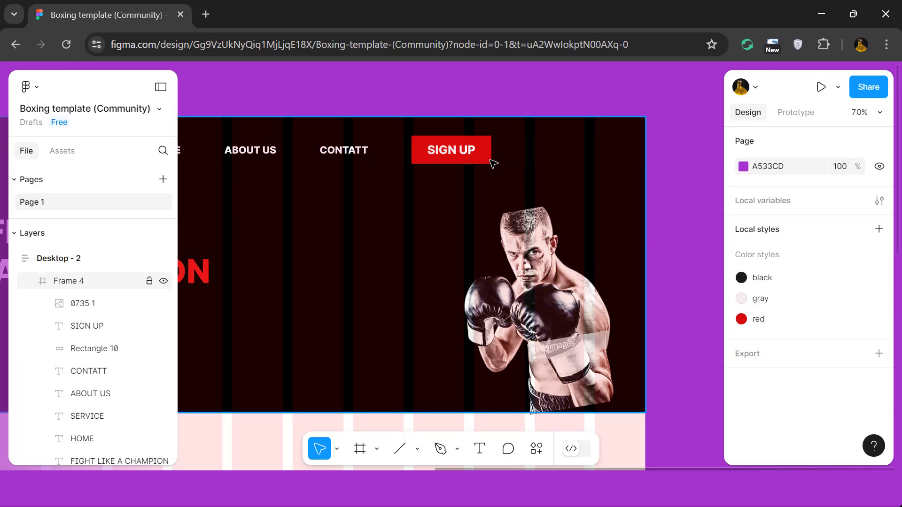
click(476, 163)
Move the boxer image up beside the SIGN UP button, to about X 1030, Y 54.
scroll(472, 161, down, 4)
click(663, 220)
scroll(663, 220, left, 2)
scroll(667, 224, right, 2)
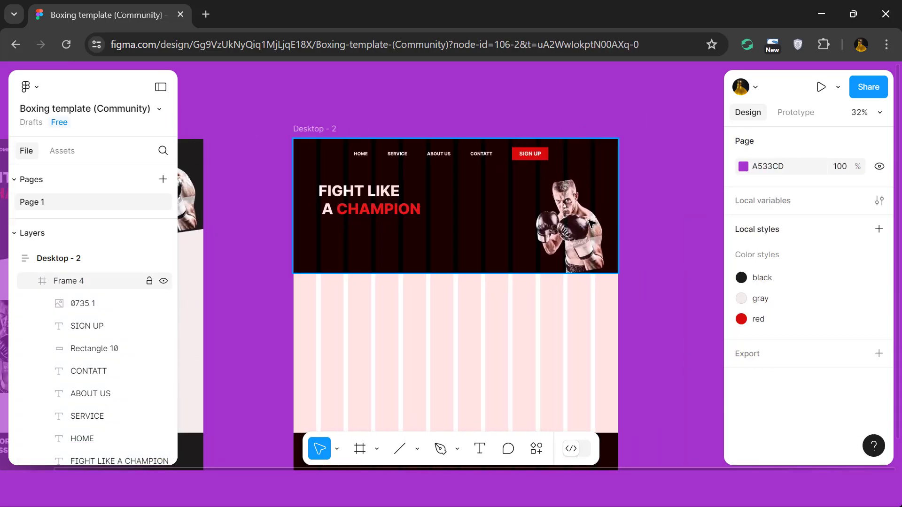
click(578, 196)
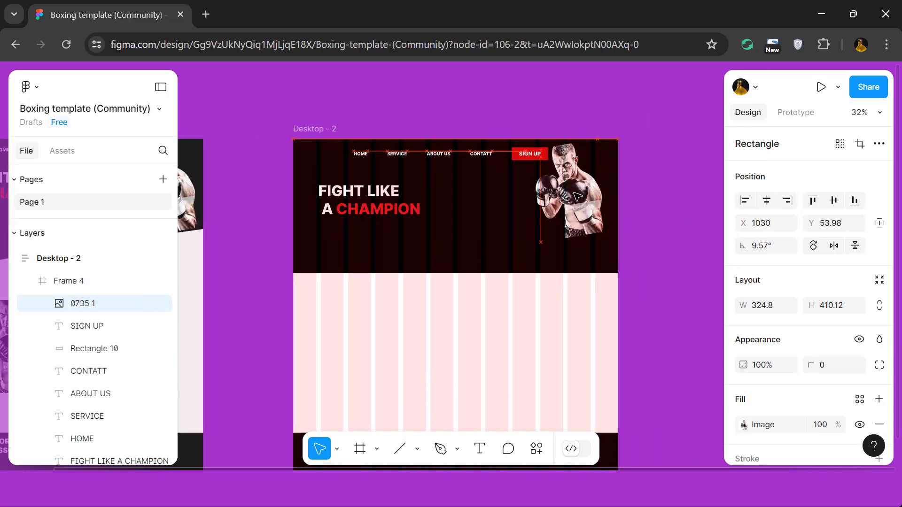
click(660, 234)
Edit the black header rectangle's path, adding points along its lower edge and raising its right side into a slant.
scroll(660, 233, down, 3)
click(607, 237)
click(607, 237)
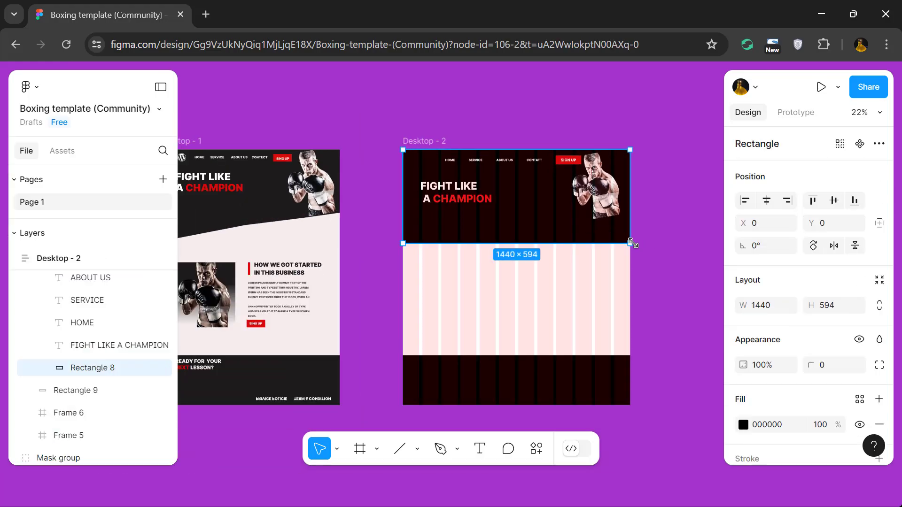
double_click(624, 237)
drag(516, 242, 511, 232)
click(570, 237)
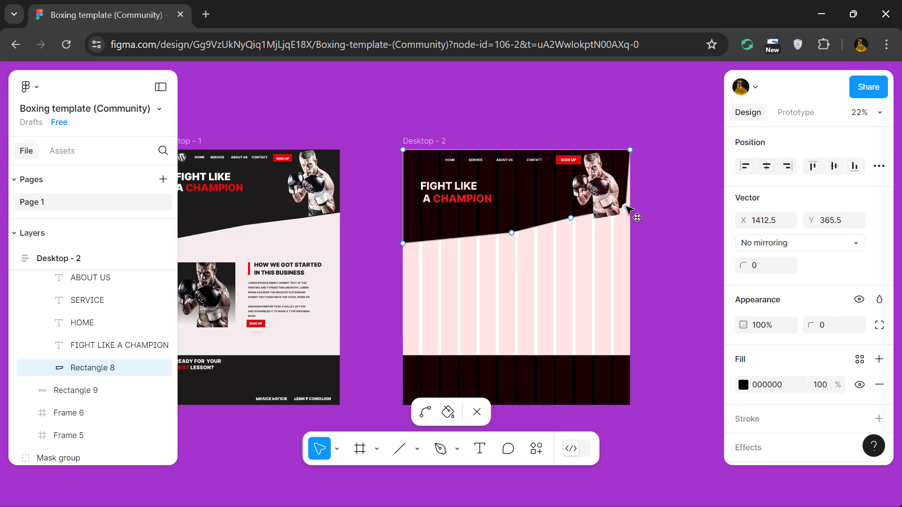
Lower the black header shape's bottom-left corner to Y 651.5 and finish editing its path.
drag(403, 244, 406, 248)
key(ctrl+z)
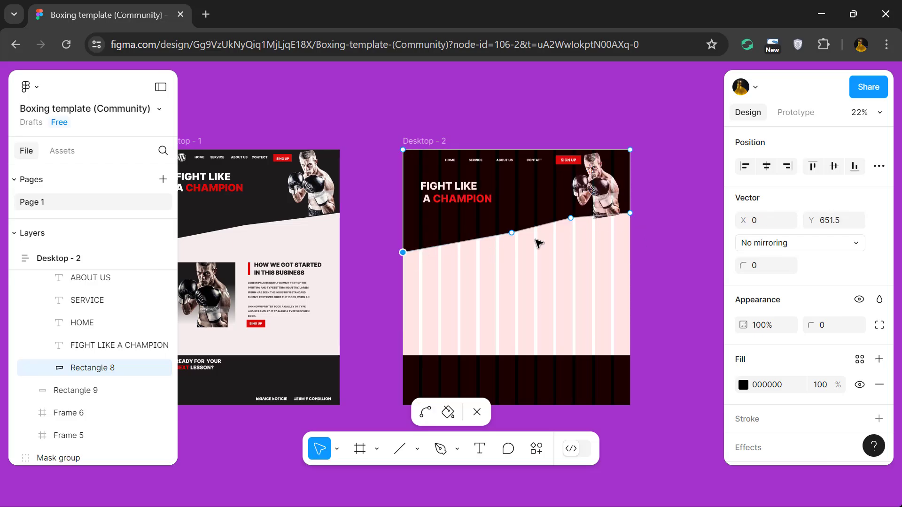
key(Escape)
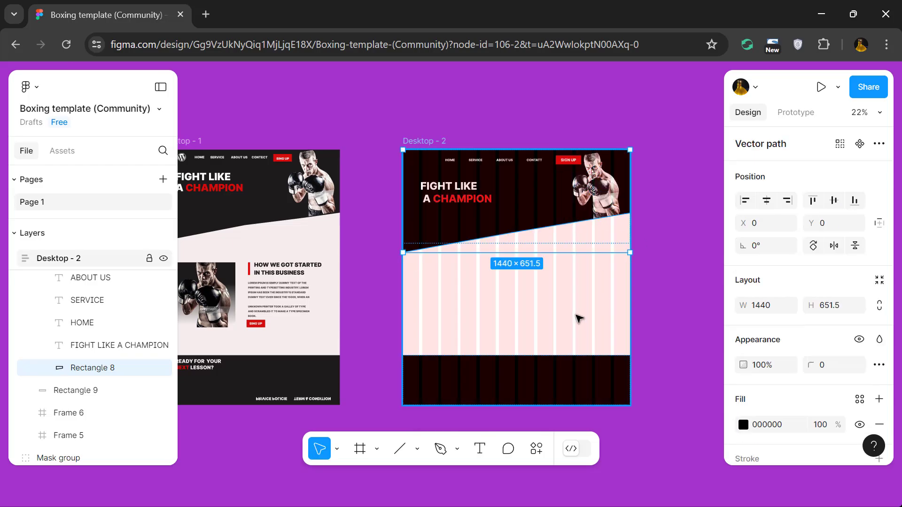
key(Escape)
key(Escape)
Draw a rectangle in Desktop - 2's middle section at X 122, Y 719, sized 375 × 424.
scroll(674, 298, left, 3)
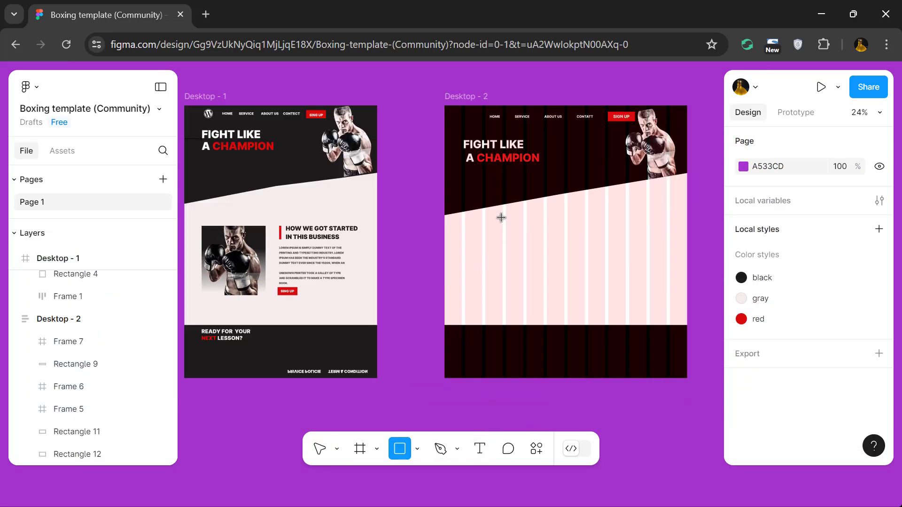
drag(444, 371, 508, 325)
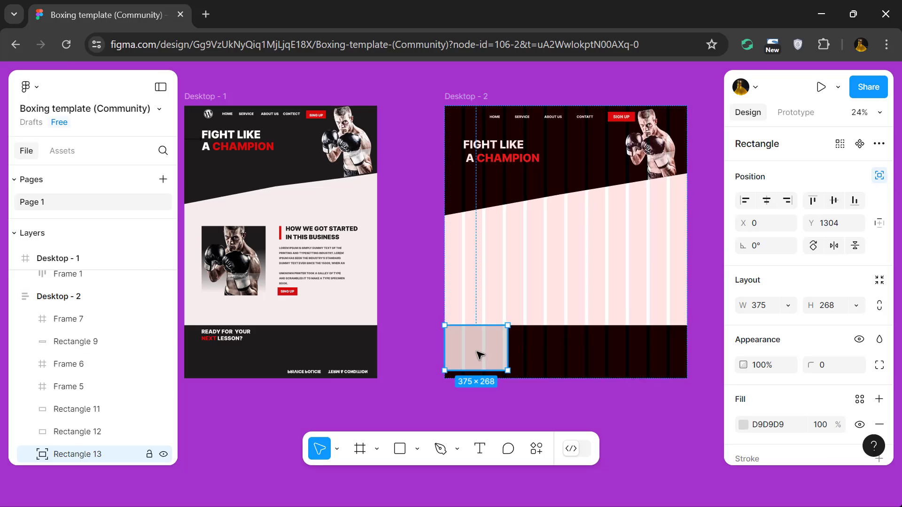
drag(479, 355, 510, 261)
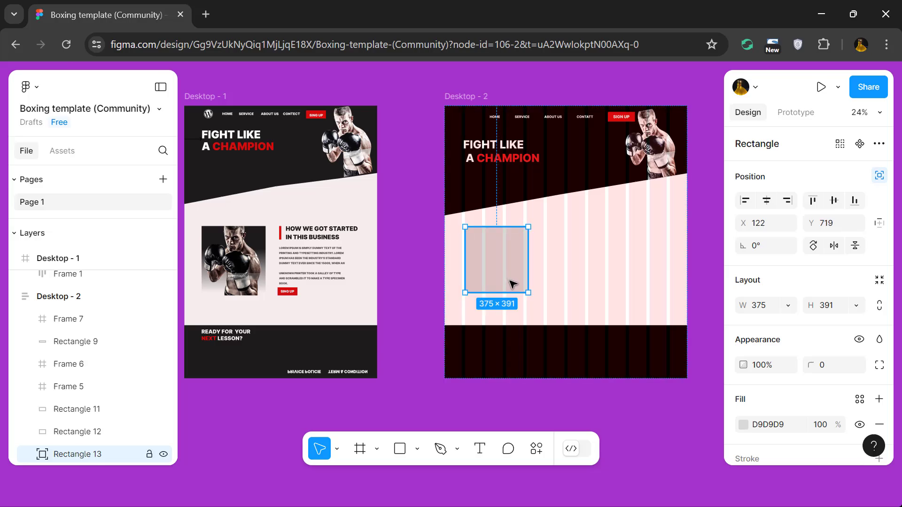
double_click(514, 286)
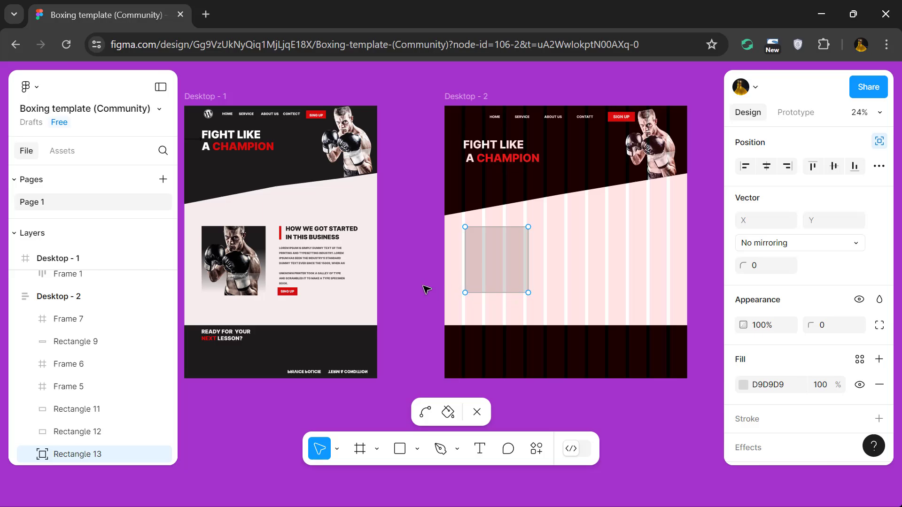
key(Escape)
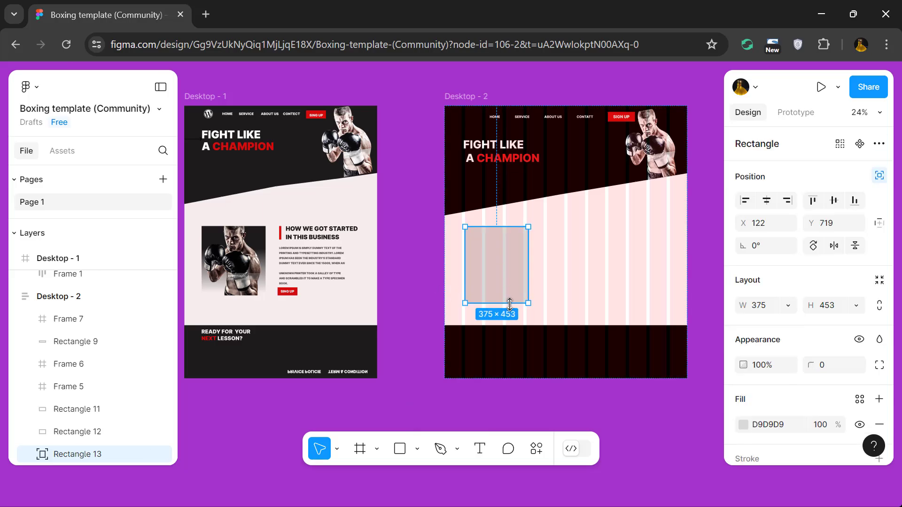
drag(510, 298, 510, 295)
Give the middle section's rectangle a muted red fill and fit a boxer photo on top of it.
click(743, 425)
drag(620, 222, 600, 242)
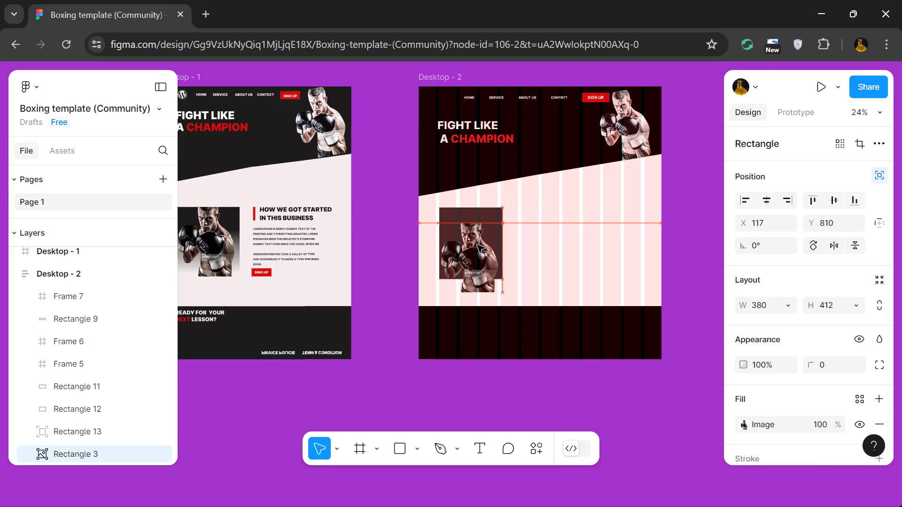
drag(479, 248, 475, 260)
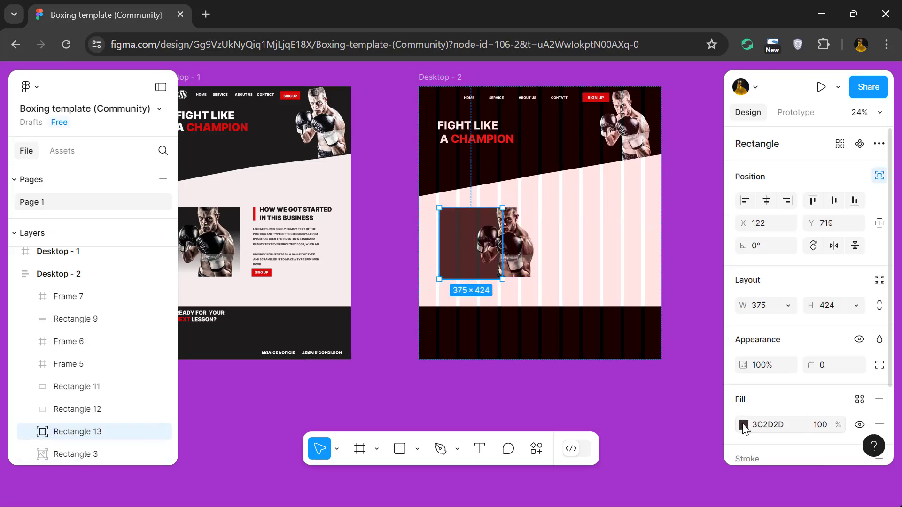
click(389, 408)
Draw a short vertical red bar to the right of the boxer photo in the middle section.
click(417, 448)
click(419, 329)
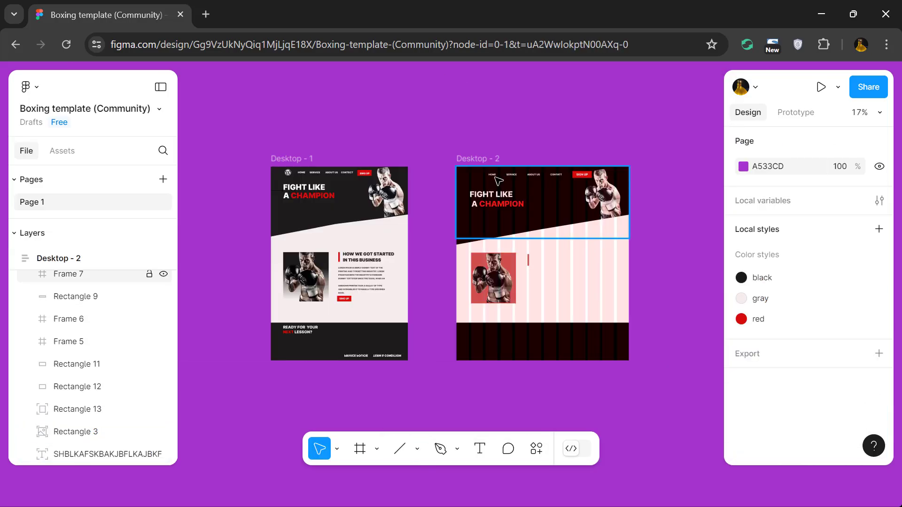
double_click(501, 199)
key(Escape)
drag(497, 206, 569, 261)
click(879, 176)
Place a copy of the FIGHT LIKE A CHAMPION headline beside the red bar and color its text 0C0C0C.
double_click(575, 260)
drag(491, 336, 555, 282)
scroll(751, 429, down, 5)
click(743, 449)
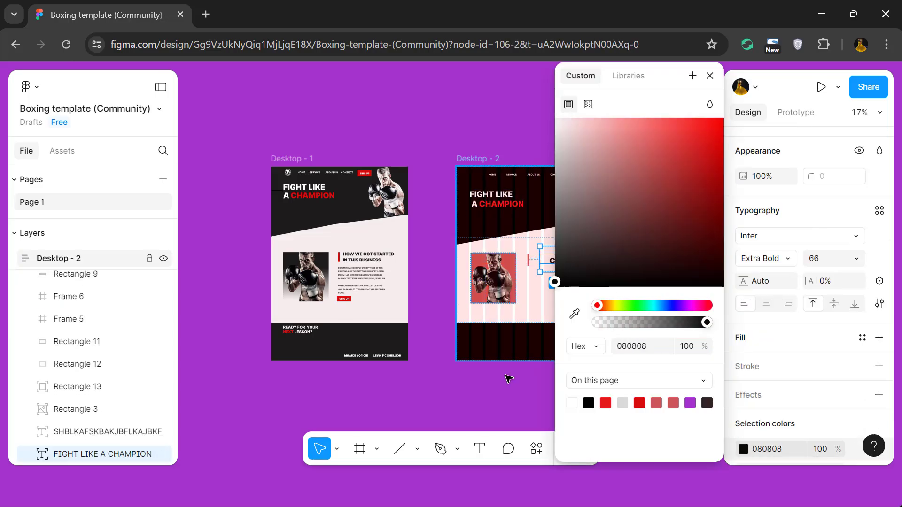
click(479, 449)
scroll(581, 269, up, 4)
drag(594, 234, 485, 230)
click(743, 363)
click(569, 270)
Replace the copied headline's text with HOW WE GOT STARTED INTHIS BUSSINESS.
double_click(564, 251)
drag(611, 251, 485, 249)
key(BackSpace)
key(BackSpace)
key(BackSpace)
key(BackSpace)
key(BackSpace)
key(BackSpace)
key(BackSpace)
key(BackSpace)
key(BackSpace)
key(BackSpace)
scroll(270, 267, down, 4)
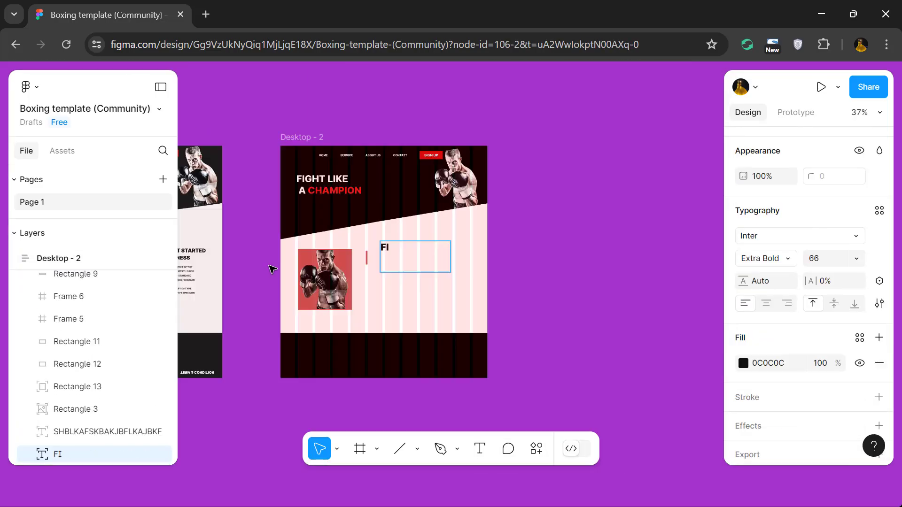
scroll(272, 267, left, 2)
key(BackSpace)
key(BackSpace)
text(HOW WE GOT STARTED INTHIS S)
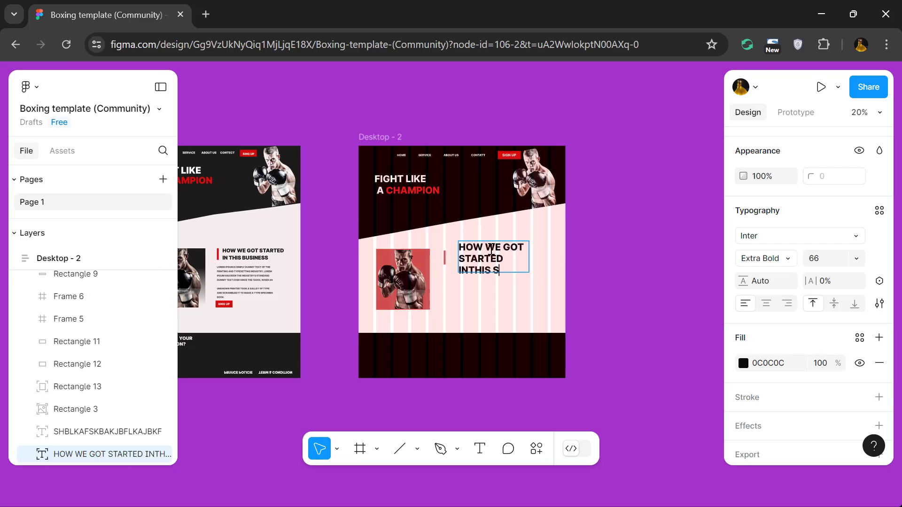
Check the matching heading's type settings on Desktop - 1 and set the new heading's font size to 36.
click(253, 256)
double_click(254, 256)
scroll(785, 263, down, 2)
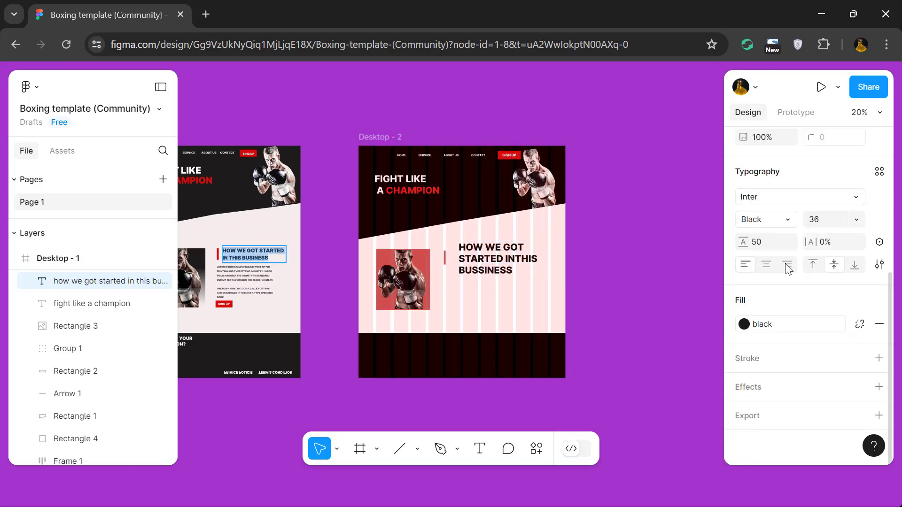
double_click(498, 258)
click(821, 222)
text(36)
key(Return)
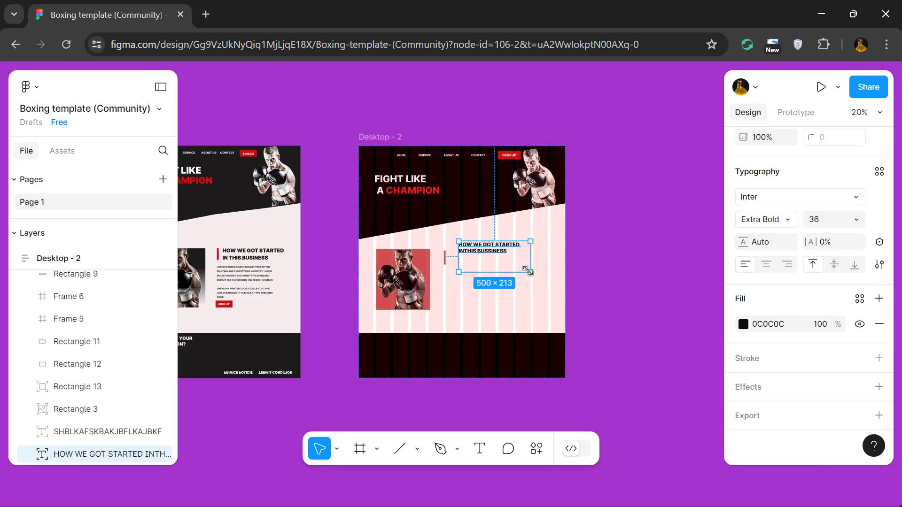
Shrink the new heading's text box to fit its two lines and place it right beside the red bar.
click(513, 272)
drag(529, 271, 485, 262)
click(646, 297)
double_click(509, 158)
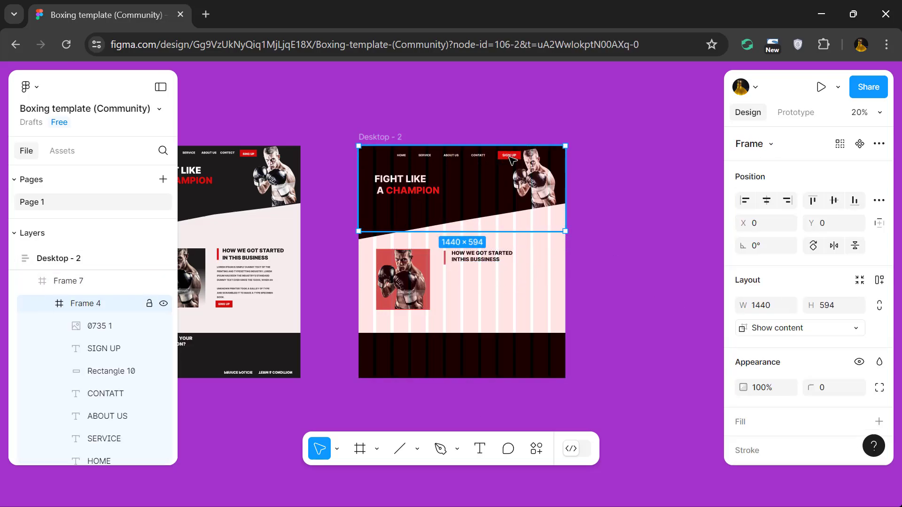
scroll(500, 156, up, 2)
double_click(506, 157)
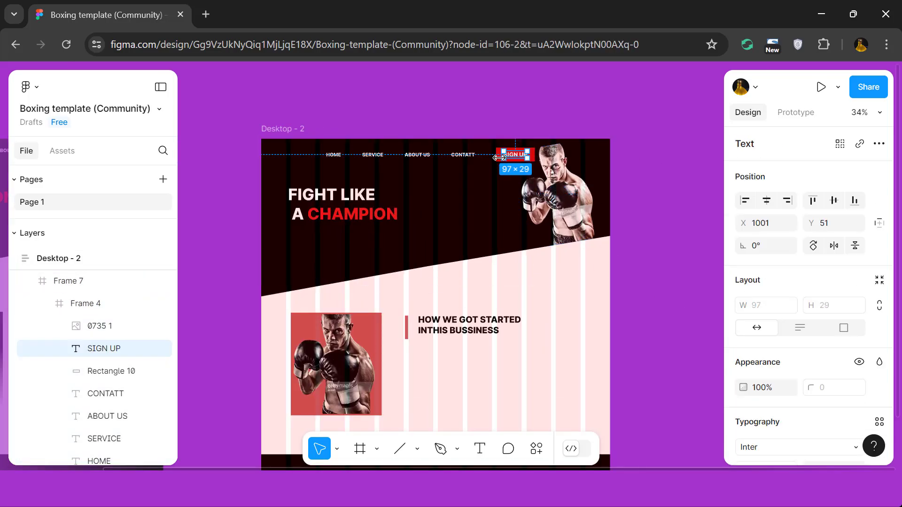
drag(499, 158, 473, 392)
key(ctrl+z)
key(Escape)
Wrap the header's SIGN UP text and its red rectangle together in one frame on Desktop - 2.
click(521, 160)
scroll(532, 161, up, 4)
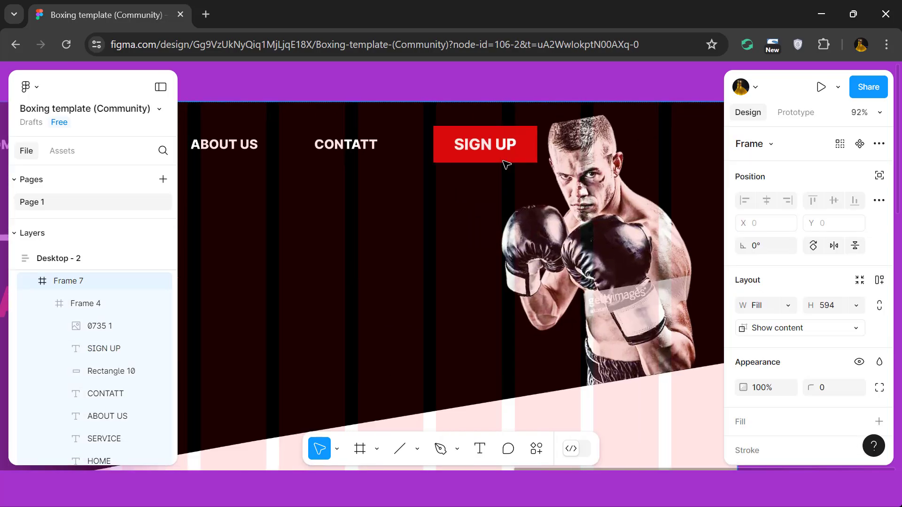
ctrl+click(446, 151)
shift+click(463, 146)
right_click(464, 148)
click(489, 280)
scroll(468, 278, down, 5)
Add a copy of the SIGN UP button to Desktop - 2, ignoring auto layout, and place it below the HOW WE GOT STARTED heading.
alt+drag(464, 154, 428, 424)
scroll(428, 424, down, 1)
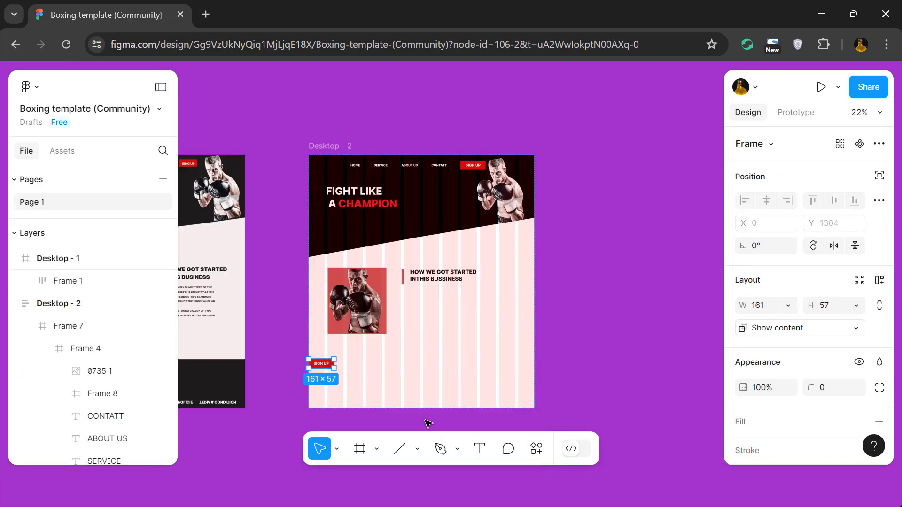
scroll(426, 421, down, 1)
click(879, 176)
drag(323, 350, 425, 322)
Copy Desktop - 1's Lorem Ipsum paragraph into Desktop - 2, ignoring auto layout, and place it between the about heading and the SIGN UP button.
scroll(424, 322, left, 3)
click(234, 287)
alt+drag(234, 287, 495, 292)
click(879, 176)
drag(393, 365, 495, 292)
click(616, 305)
Place a copy of the FIGHT LIKE A CHAMPION headline in Desktop - 2's footer and replace its text with READY FOR YOUR NEXT LESSON?
scroll(616, 304, down, 1)
scroll(616, 304, left, 1)
click(481, 130)
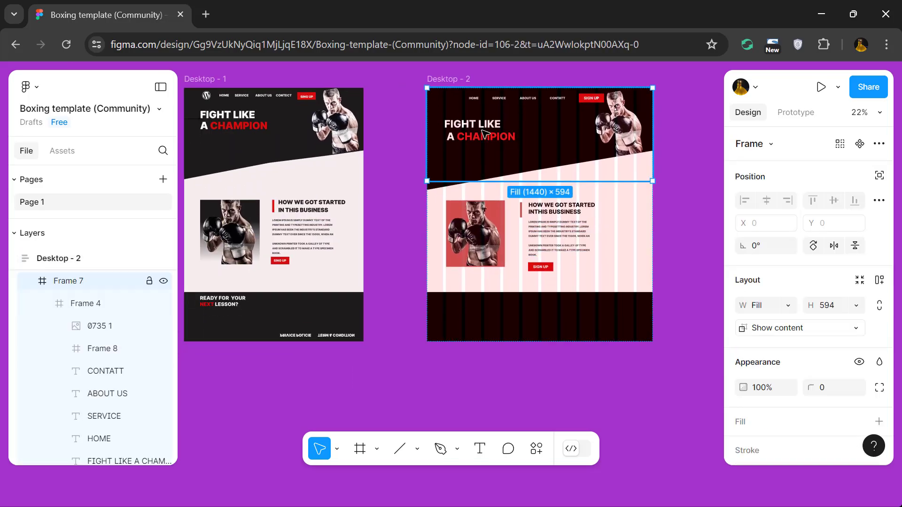
double_click(484, 134)
click(397, 144)
double_click(468, 137)
alt+drag(468, 136, 500, 319)
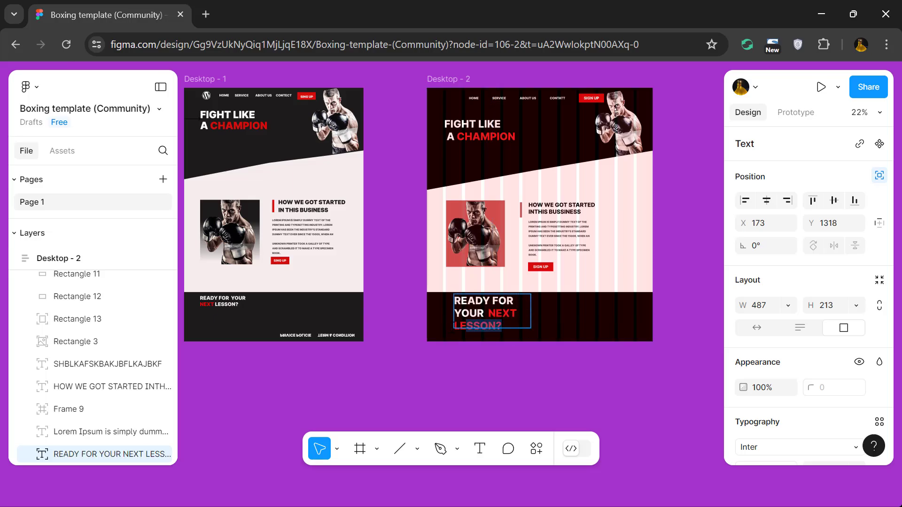
Color the word LESSON? in the footer heading white.
drag(465, 325, 453, 326)
scroll(799, 338, down, 6)
click(743, 323)
click(572, 403)
Set the whole READY FOR YOUR NEXT LESSON? footer heading to font size 32.
click(296, 311)
triple_click(472, 301)
click(823, 220)
text(32)
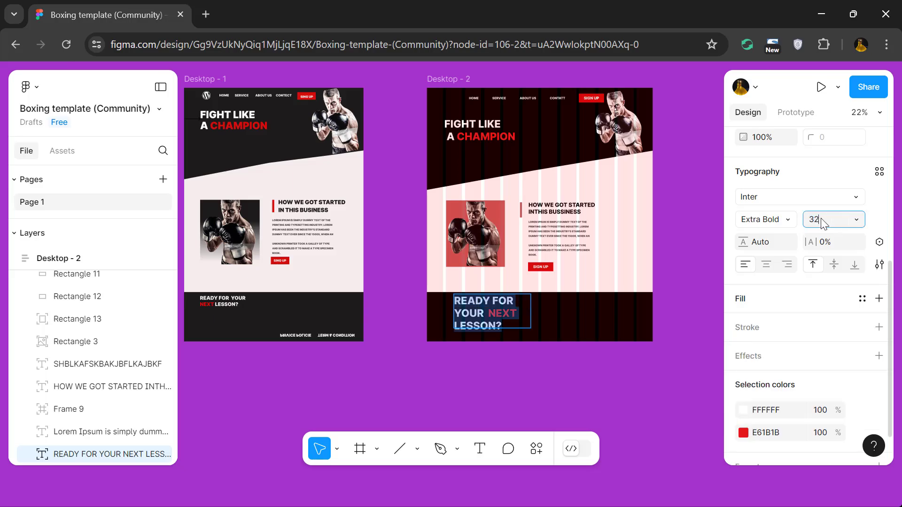
key(Return)
Shrink the footer heading's text box to 314 × 101 and align it under the about section's boxer image.
drag(531, 330, 531, 329)
key(Escape)
drag(485, 305, 478, 312)
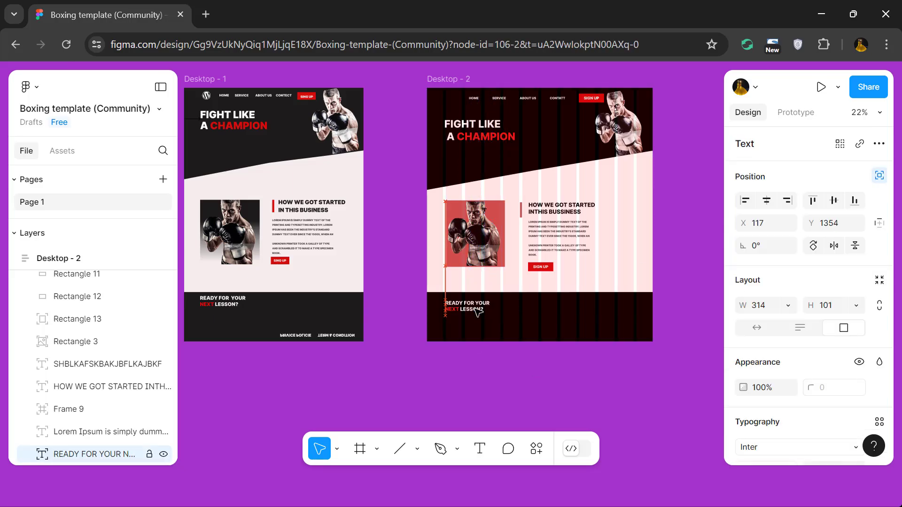
click(452, 78)
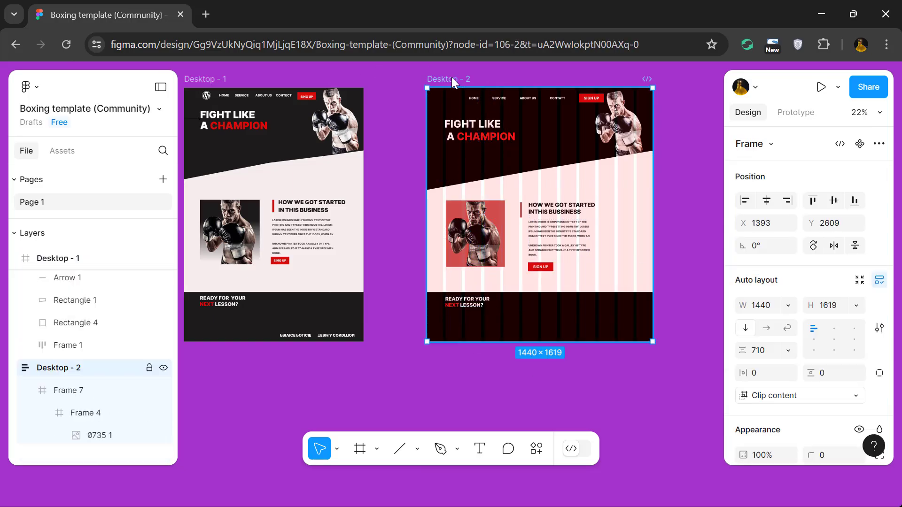
key(Escape)
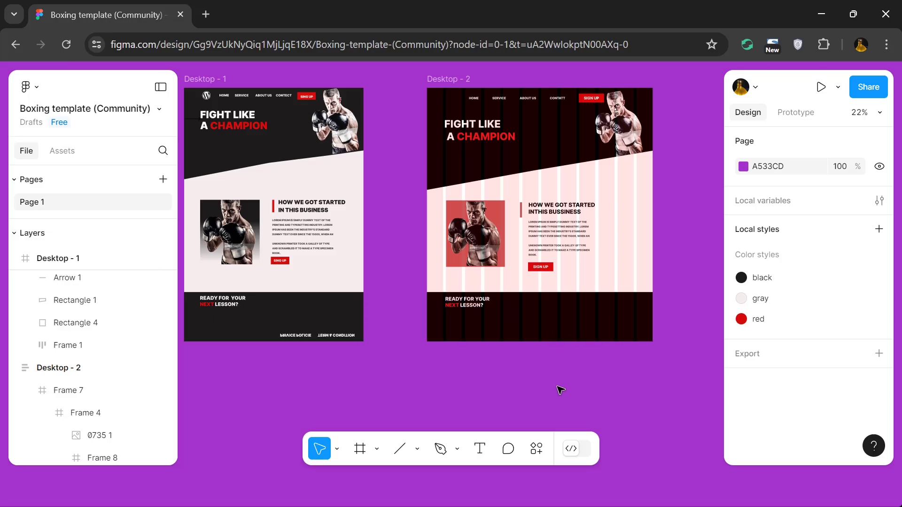
Place two copies of the footer heading along the footer's lower edge and replace one copy's text with TERM & CONDITION.
click(611, 324)
click(640, 386)
click(473, 306)
drag(474, 305, 627, 335)
double_click(576, 341)
text(T)
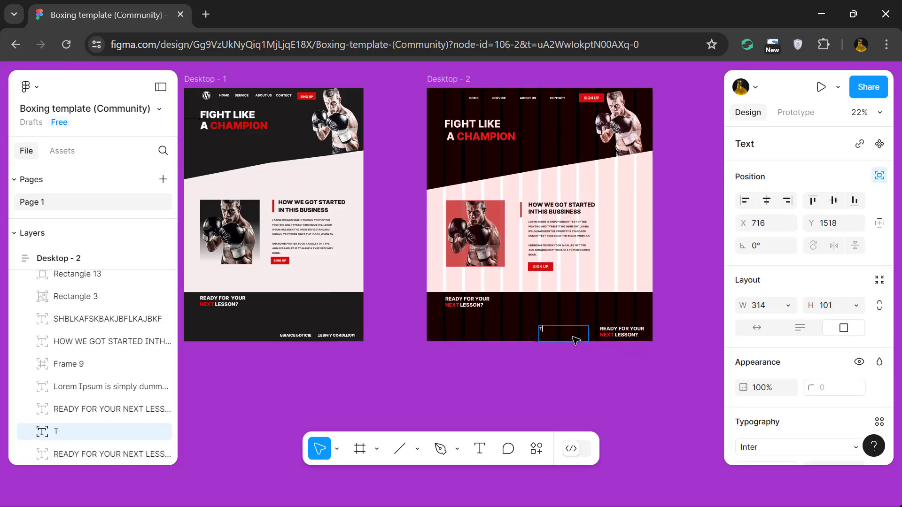
text(ERM & CONDITION)
click(621, 334)
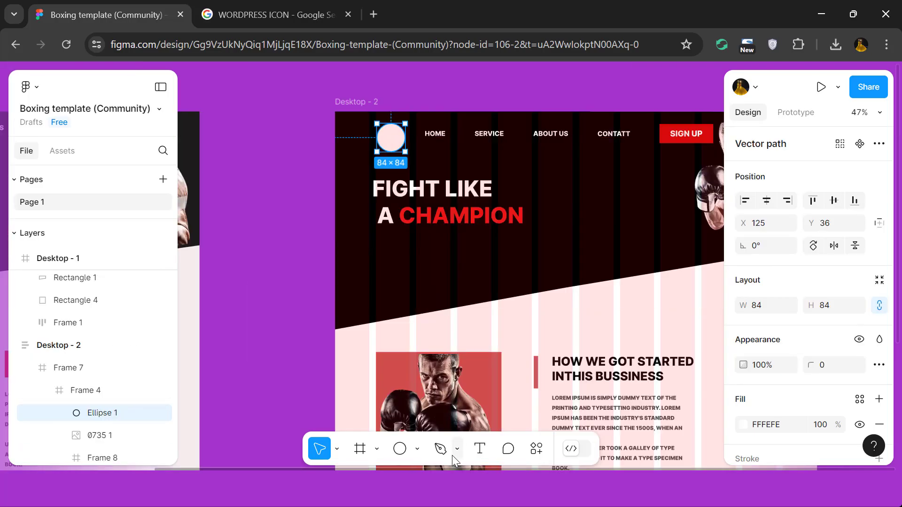
Insert the downloaded WordPress logo image at 80 × 80 and place it in Desktop - 2's header at X 101, Y 33.
click(417, 449)
click(437, 415)
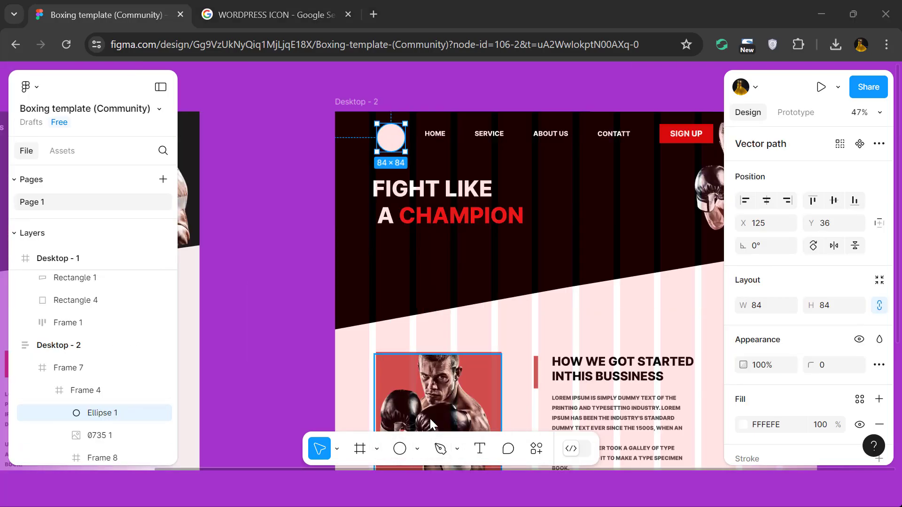
double_click(162, 169)
click(176, 130)
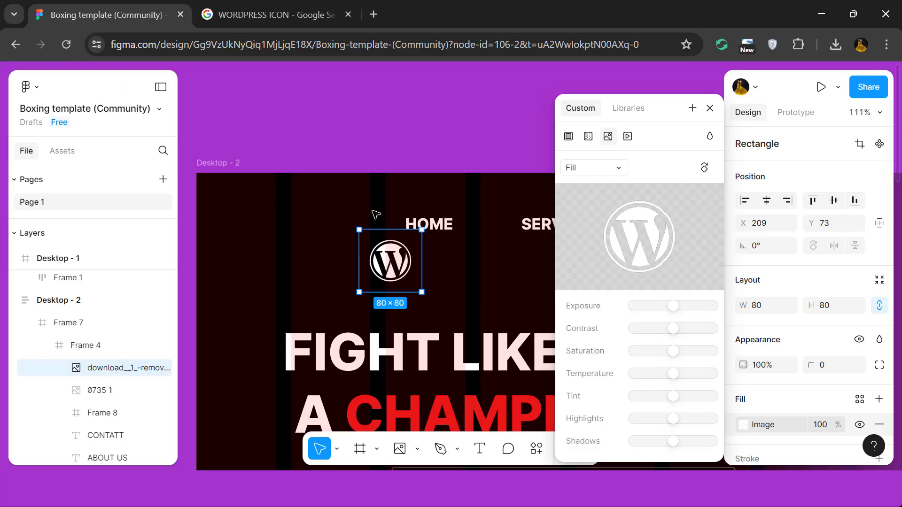
drag(375, 258, 305, 238)
scroll(306, 237, down, 5)
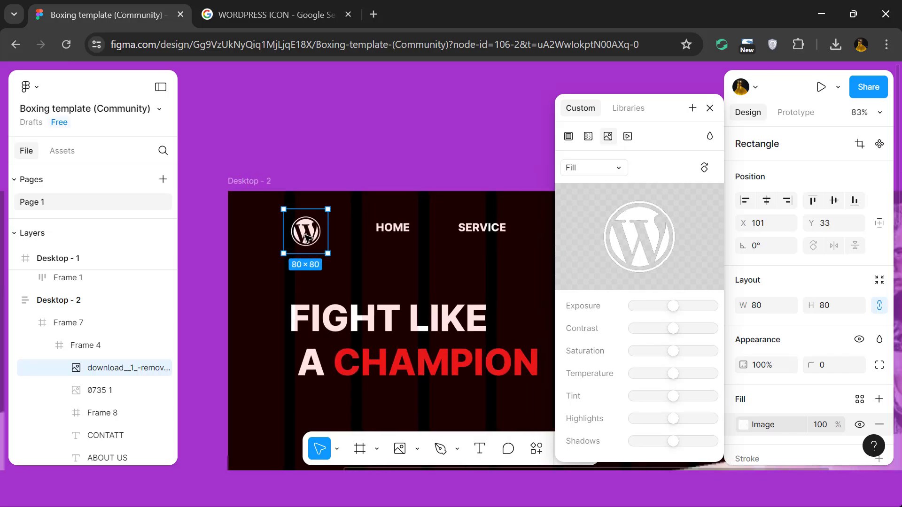
scroll(367, 181, down, 5)
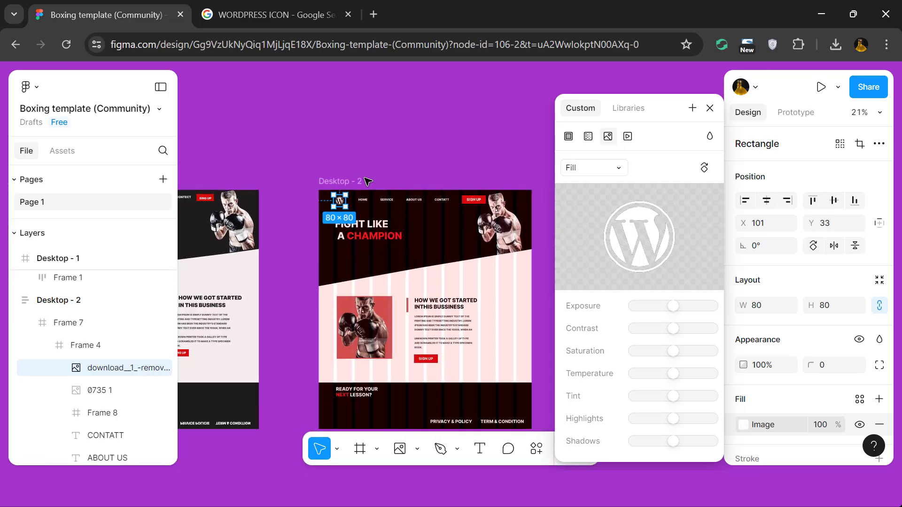
Remove the 12-column layout grid from the Desktop - 2 frame.
click(441, 96)
scroll(621, 215, up, 3)
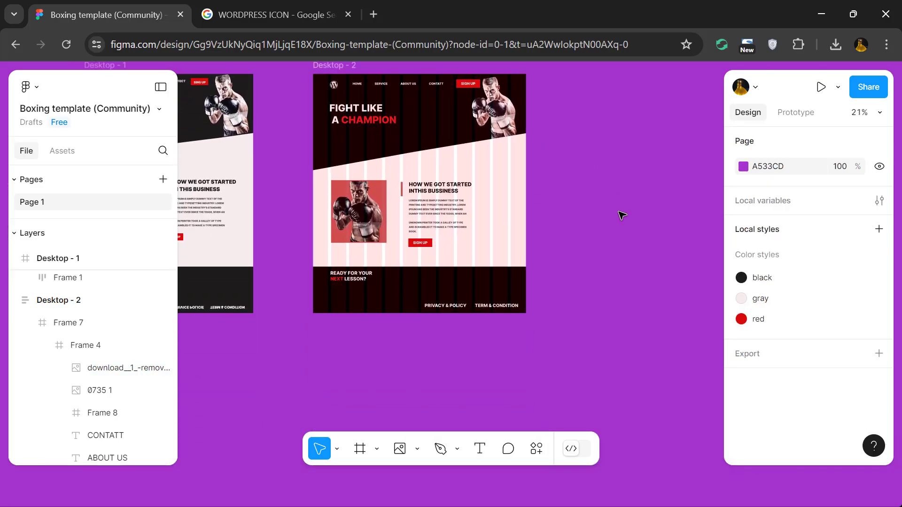
scroll(623, 215, left, 3)
click(622, 216)
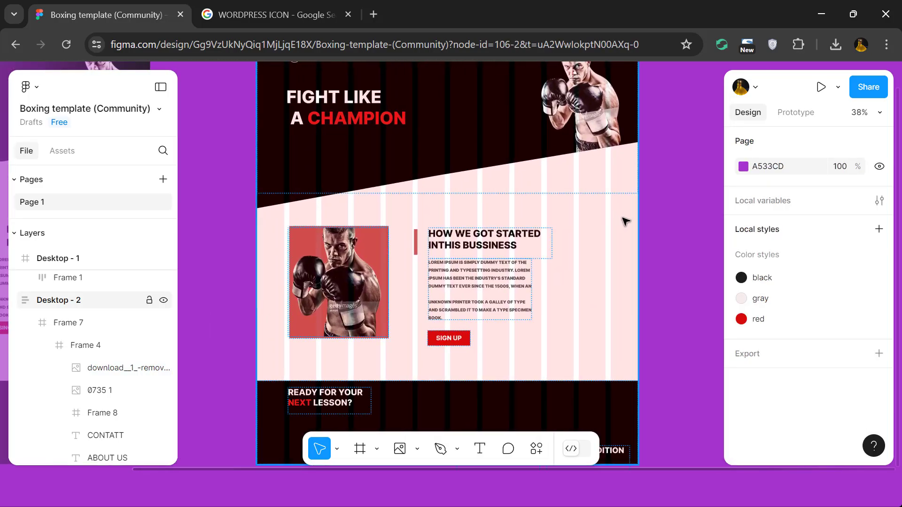
click(623, 220)
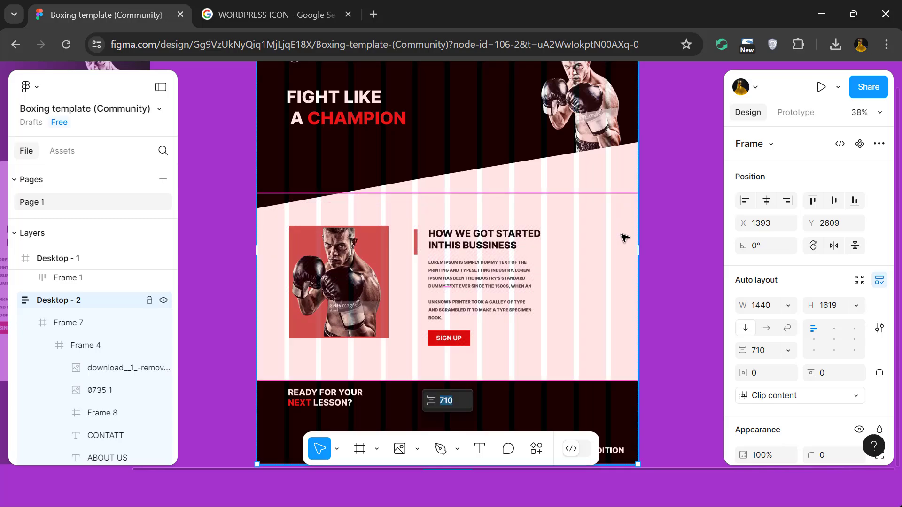
scroll(810, 246, down, 5)
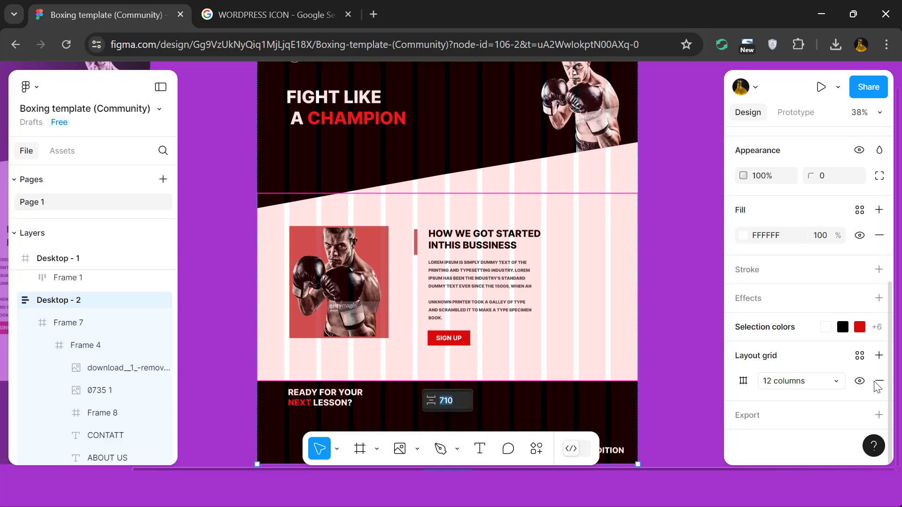
click(878, 381)
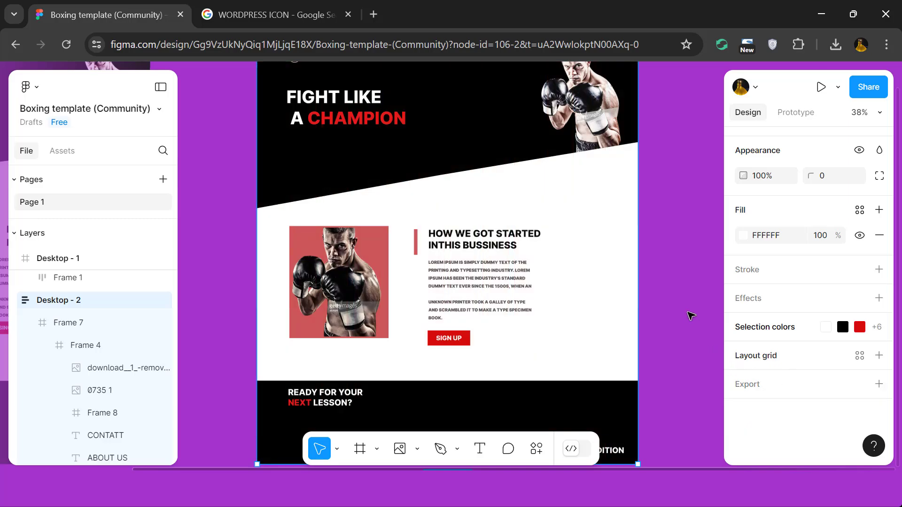
Examine the whole Desktop - 2 page from header to footer and compare it with Desktop - 1.
scroll(691, 315, down, 5)
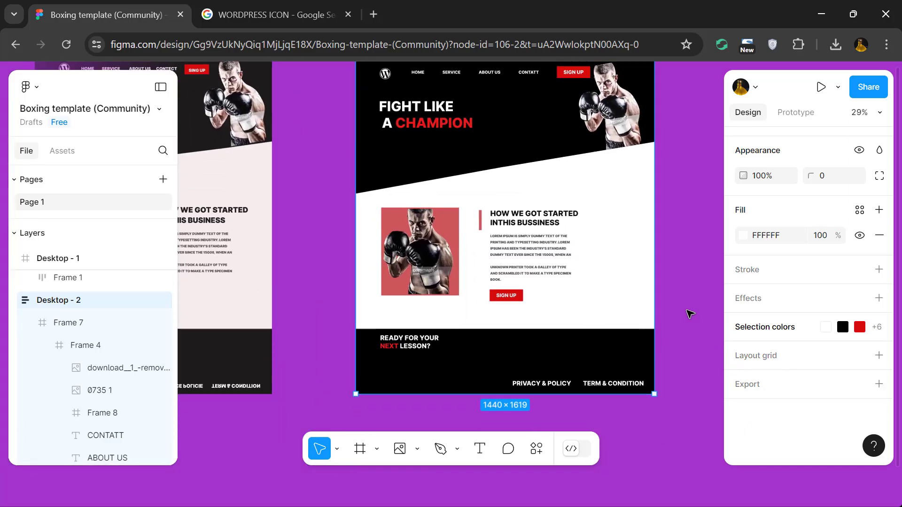
scroll(691, 314, down, 1)
scroll(690, 314, up, 4)
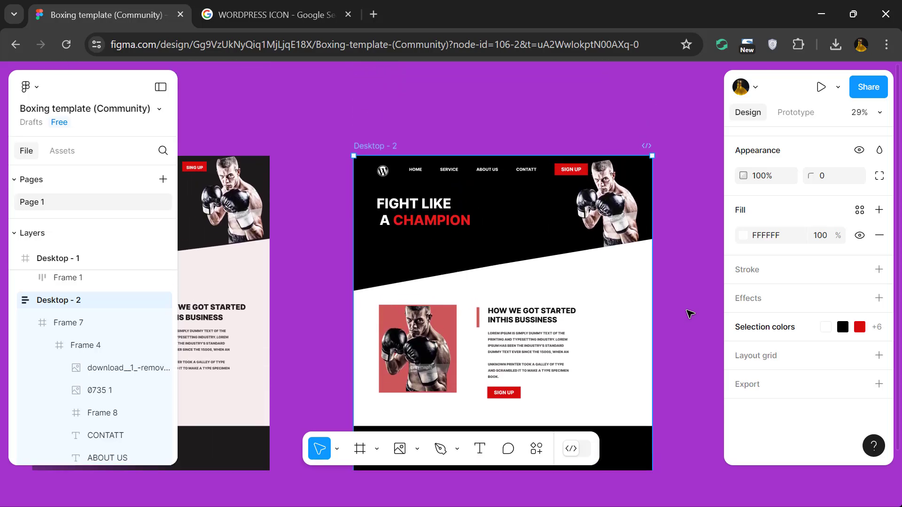
scroll(686, 316, up, 5)
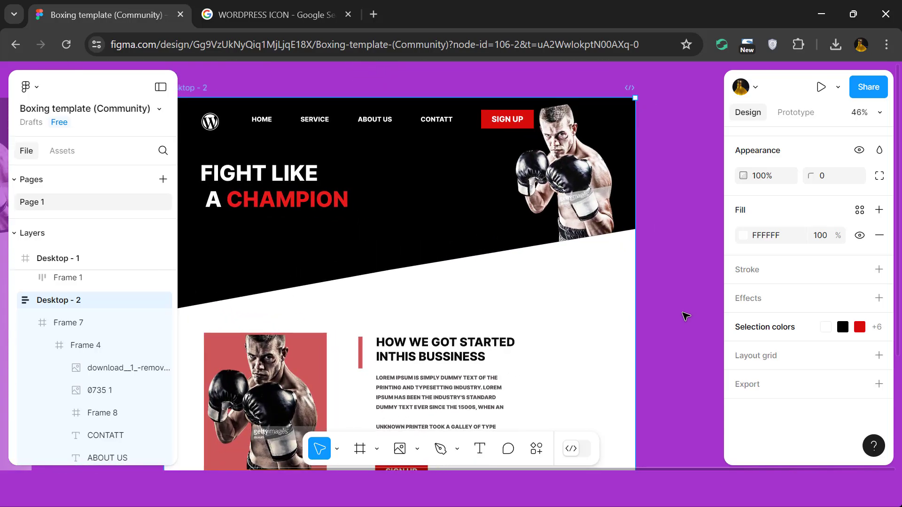
scroll(686, 316, down, 5)
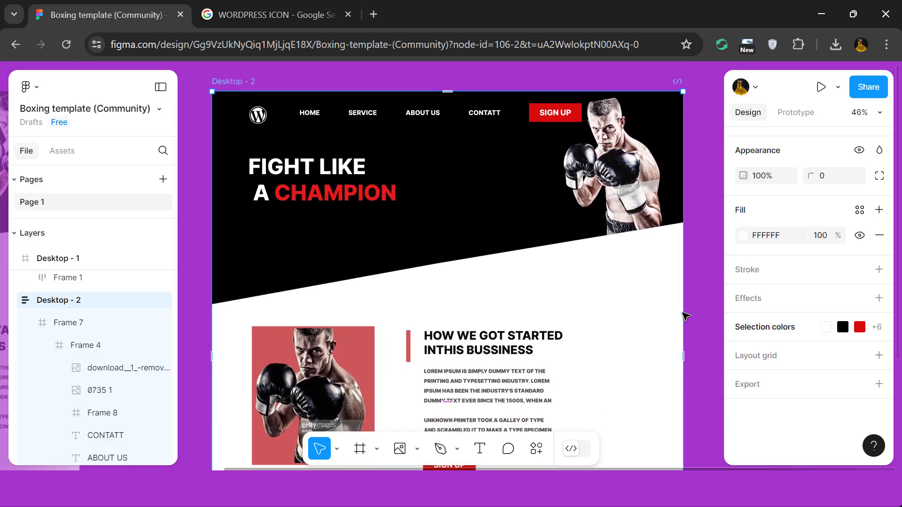
scroll(685, 316, down, 5)
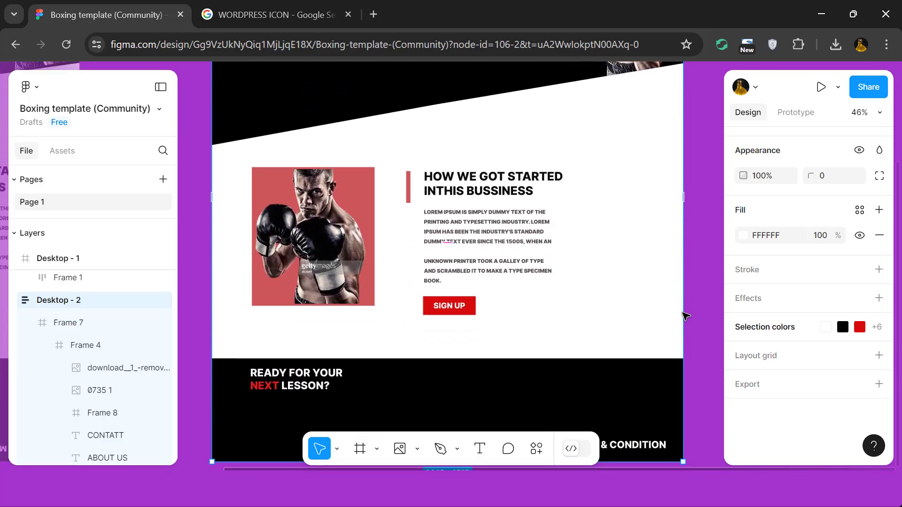
scroll(685, 315, down, 2)
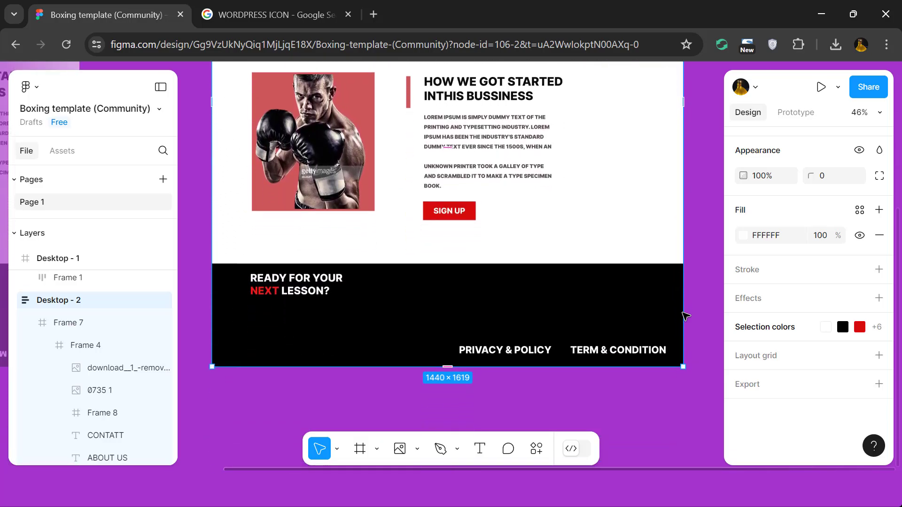
scroll(685, 315, up, 1)
scroll(686, 316, up, 5)
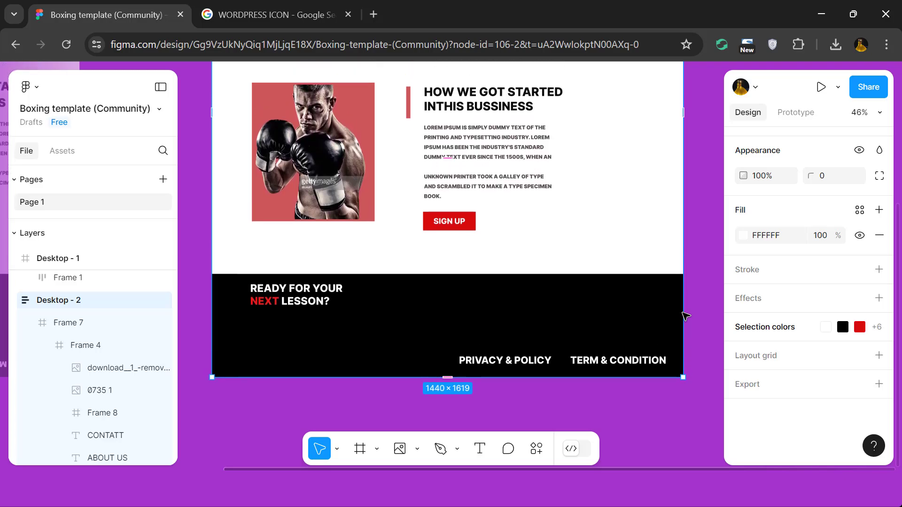
scroll(686, 315, up, 3)
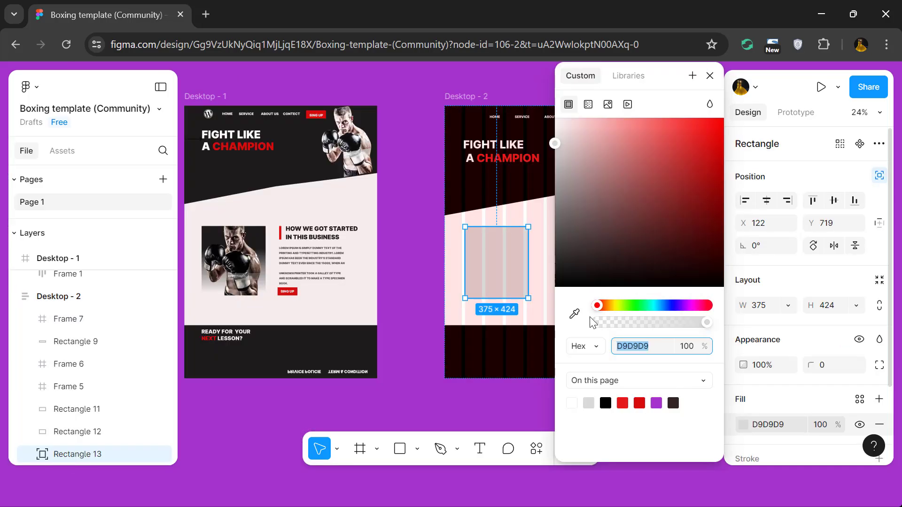
drag(625, 197, 596, 246)
click(409, 277)
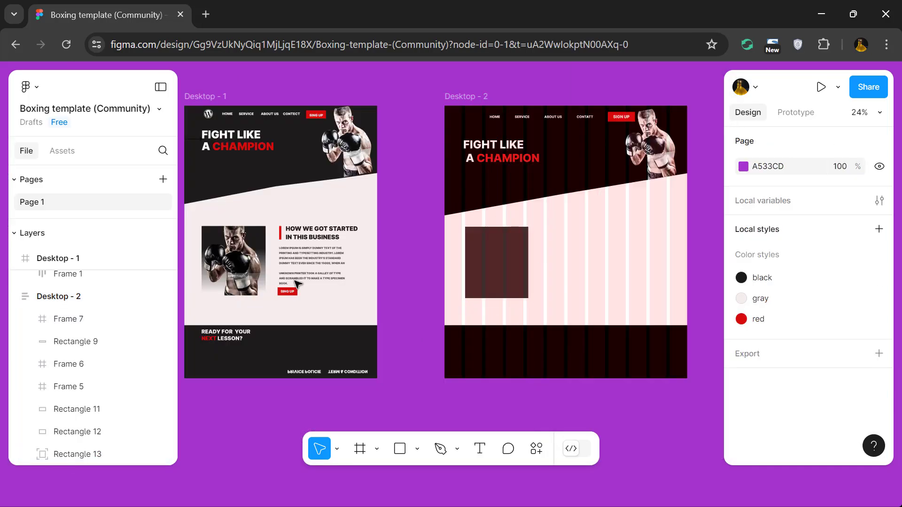
click(245, 272)
drag(245, 271, 483, 263)
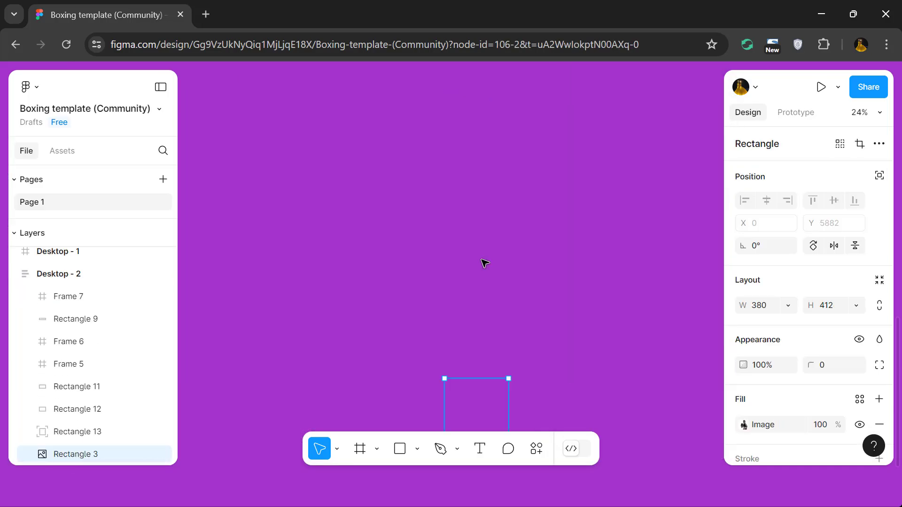
scroll(483, 256, down, 3)
key(ctrl+z)
scroll(483, 255, up, 13)
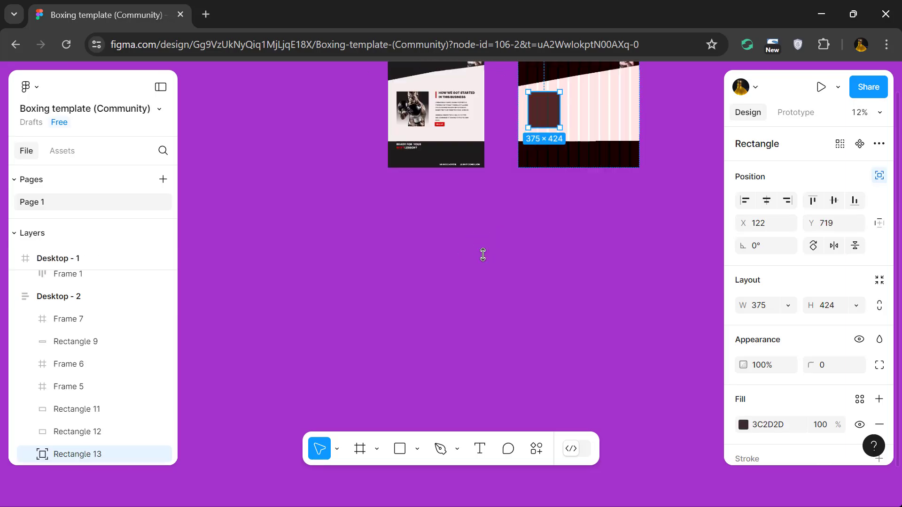
scroll(482, 255, up, 3)
Place a copy of Desktop - 1's about-section boxer image over the dark rectangle on Desktop - 2.
scroll(483, 255, right, 2)
drag(219, 252, 478, 253)
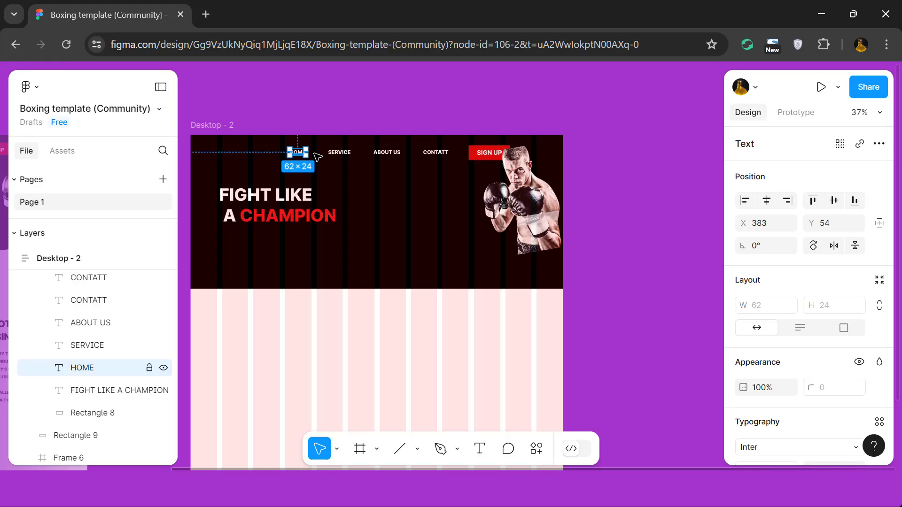
Select the HOME, SERVICE, ABOUT US and CONTATT links together and shift them left in the header.
shift+click(343, 154)
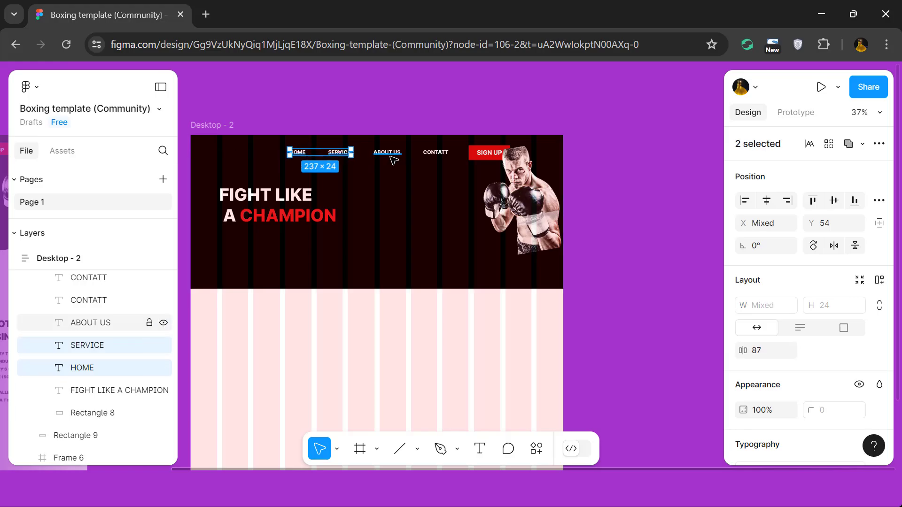
shift+click(391, 155)
shift+click(431, 155)
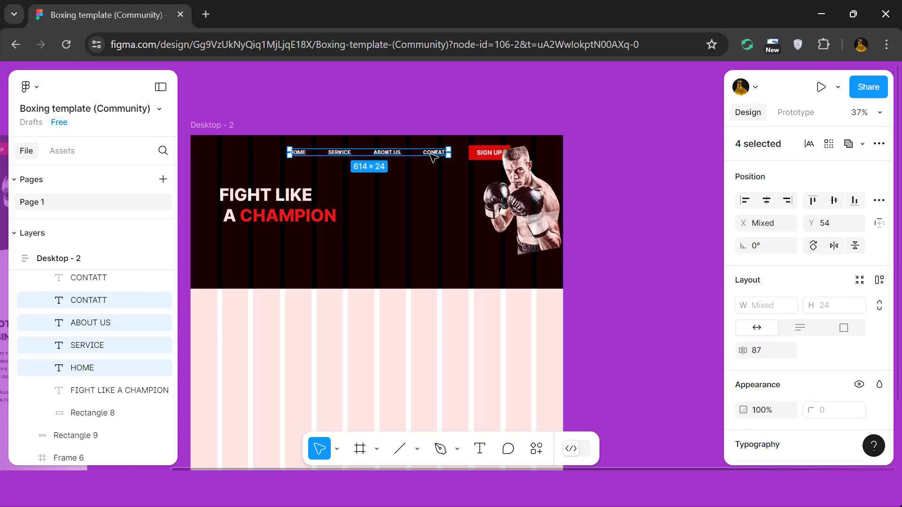
Move the header's boxer image down, clear of the SIGN UP button.
click(480, 152)
scroll(473, 154, up, 3)
click(472, 156)
key(Escape)
double_click(493, 149)
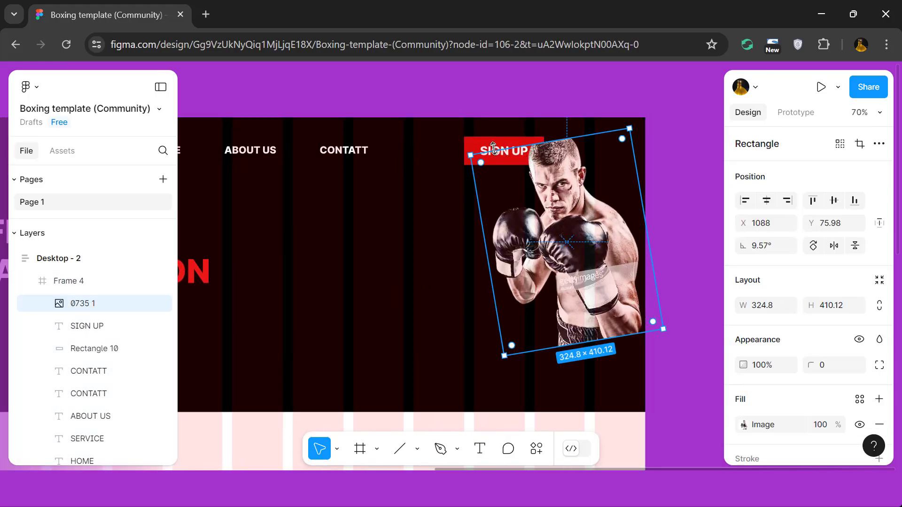
drag(537, 188, 509, 256)
Move the SIGN UP text and its red rectangle closer to the navigation links and delete the extra CONTATT label behind them.
click(514, 156)
shift+click(470, 151)
drag(492, 157, 444, 156)
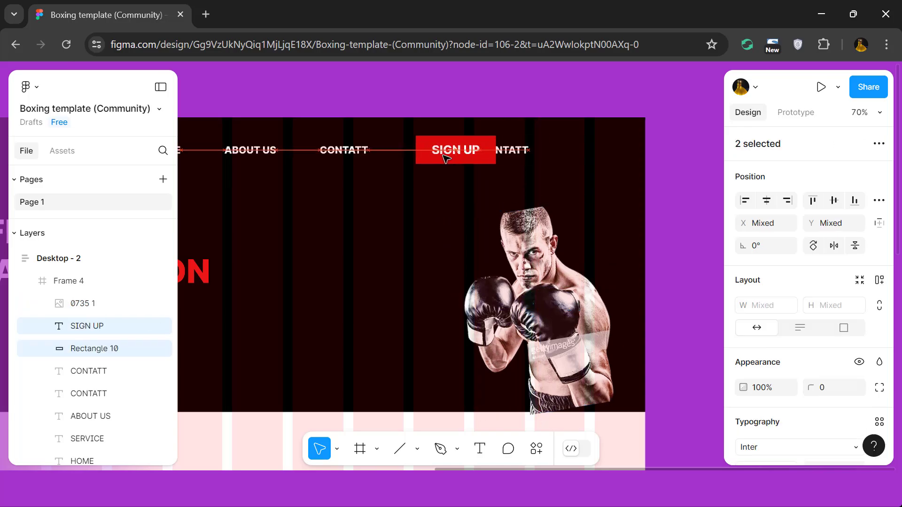
click(512, 150)
key(Delete)
click(479, 165)
scroll(479, 165, down, 5)
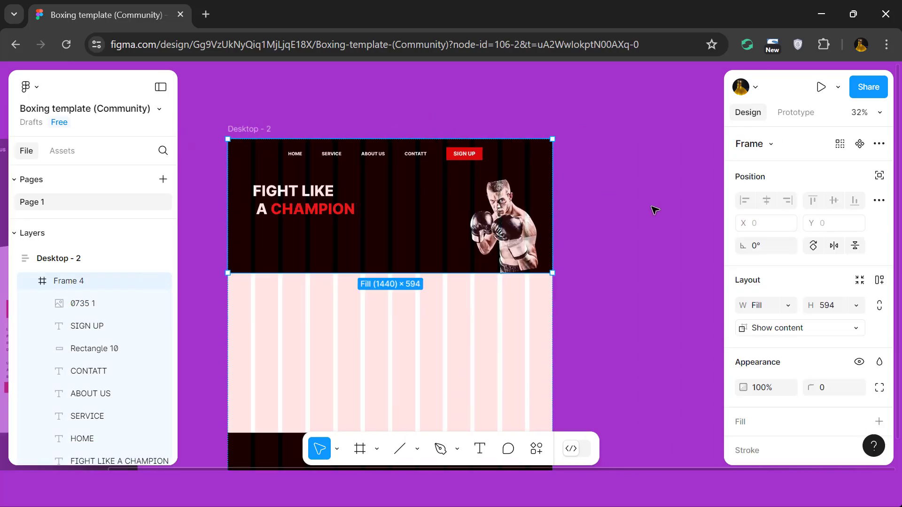
Move the header's boxer image on Desktop - 2 up beside the SIGN UP button, near the frame's upper edge.
click(656, 210)
scroll(654, 210, left, 1)
double_click(578, 233)
drag(578, 233, 577, 197)
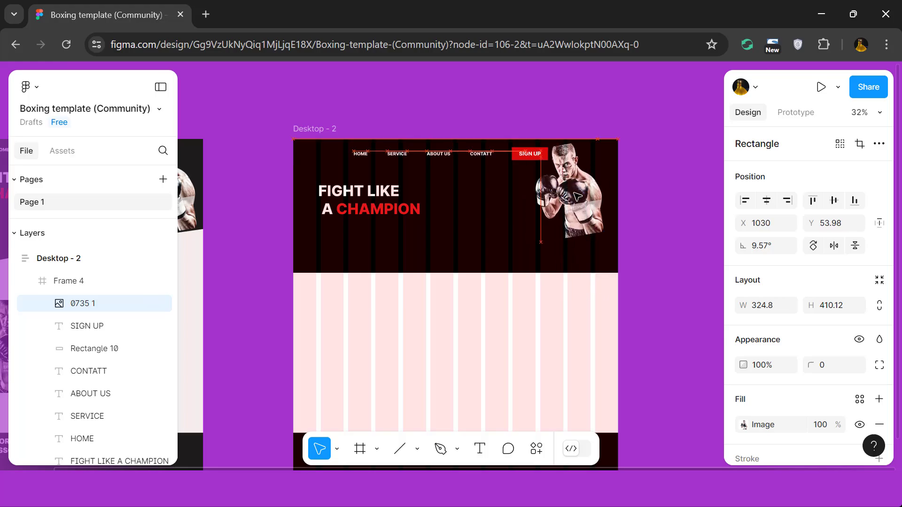
click(658, 228)
Open the black header rectangle on Desktop - 2 for vector point editing.
scroll(657, 229, down, 3)
click(603, 233)
double_click(604, 234)
double_click(623, 236)
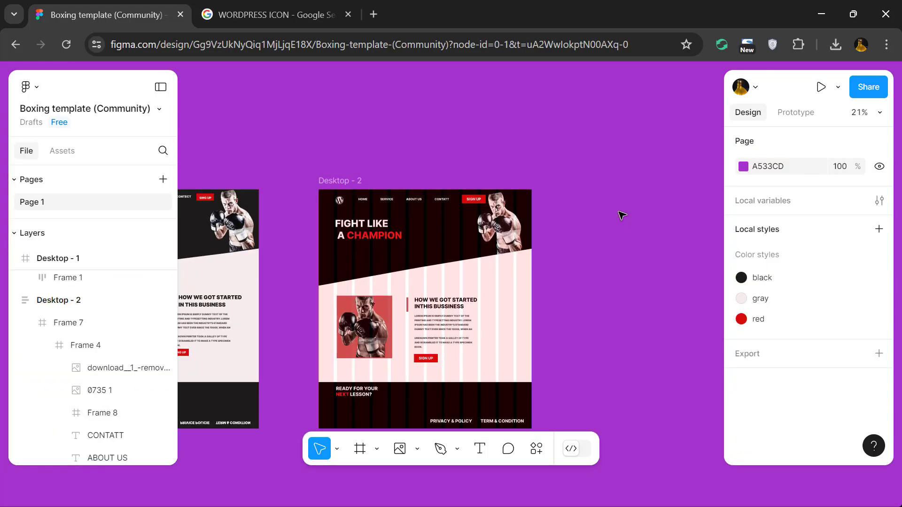
scroll(620, 214, down, 2)
scroll(620, 214, up, 5)
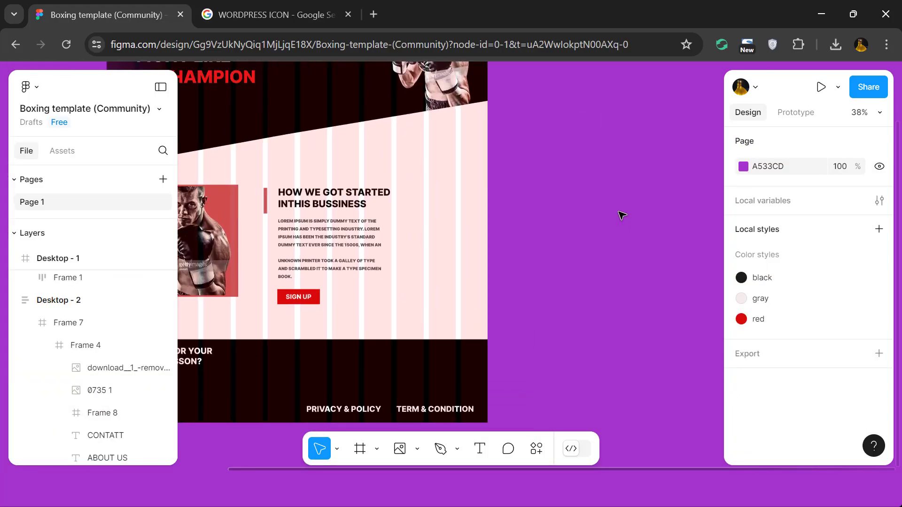
Remove the 12-column layout grid from the Desktop - 2 frame.
scroll(623, 215, left, 3)
scroll(622, 215, up, 1)
click(625, 221)
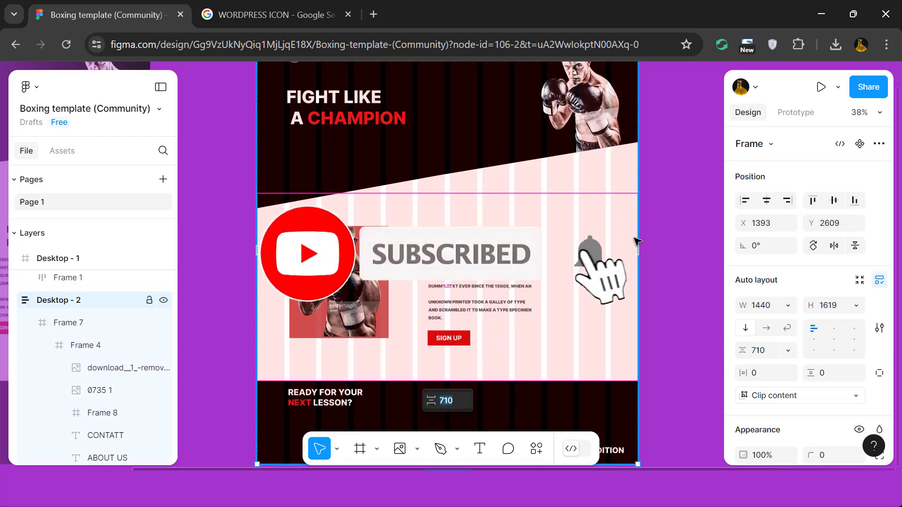
scroll(807, 246, down, 3)
scroll(807, 247, down, 2)
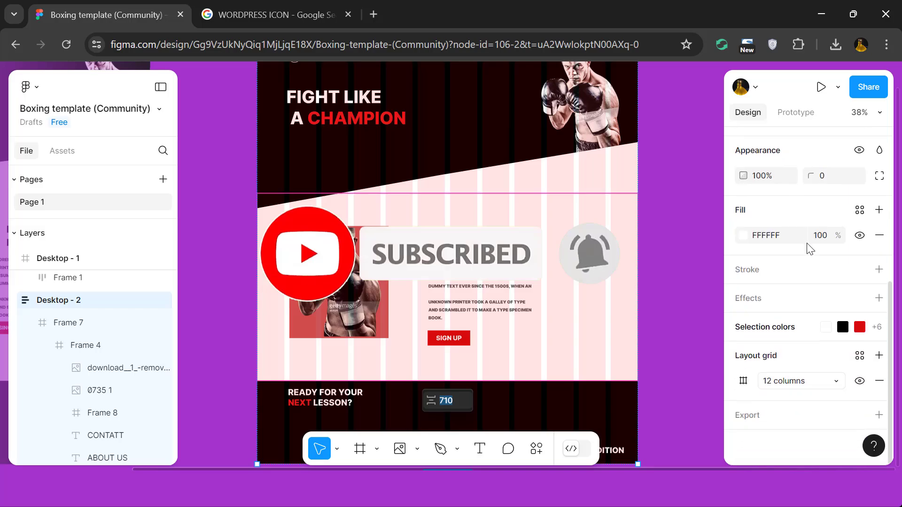
click(879, 381)
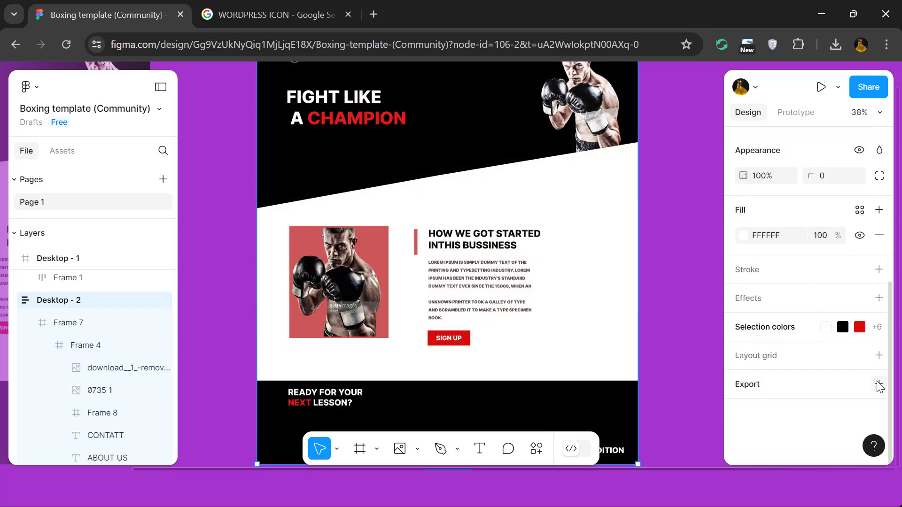
Review the Desktop - 2 page from the header through the about section to the footer.
scroll(694, 320, down, 5)
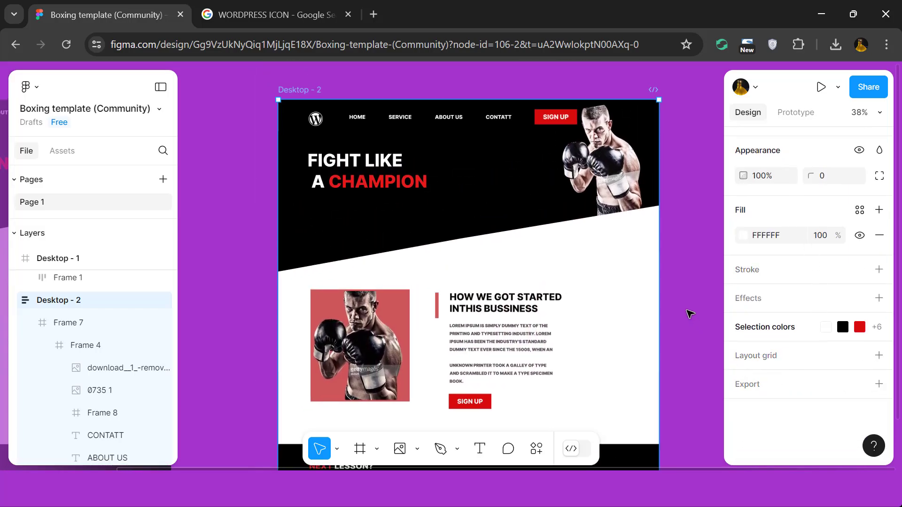
scroll(689, 314, down, 1)
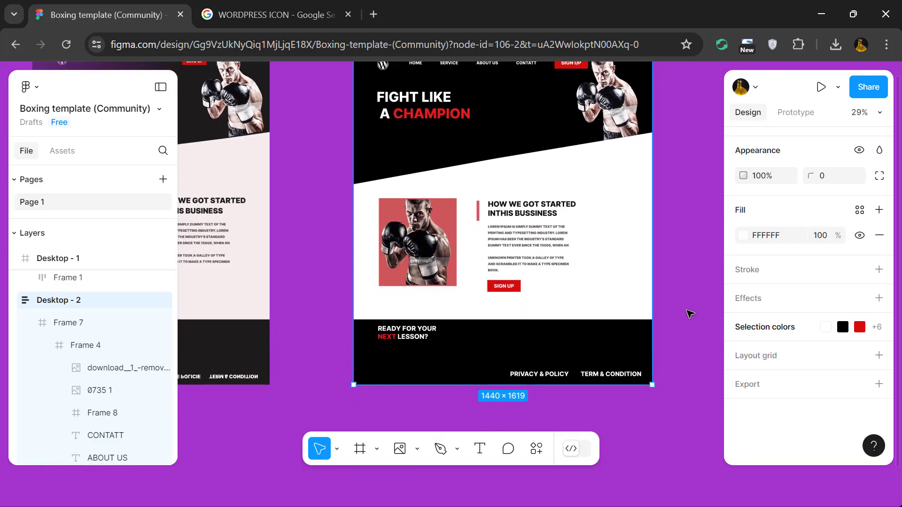
scroll(690, 314, up, 5)
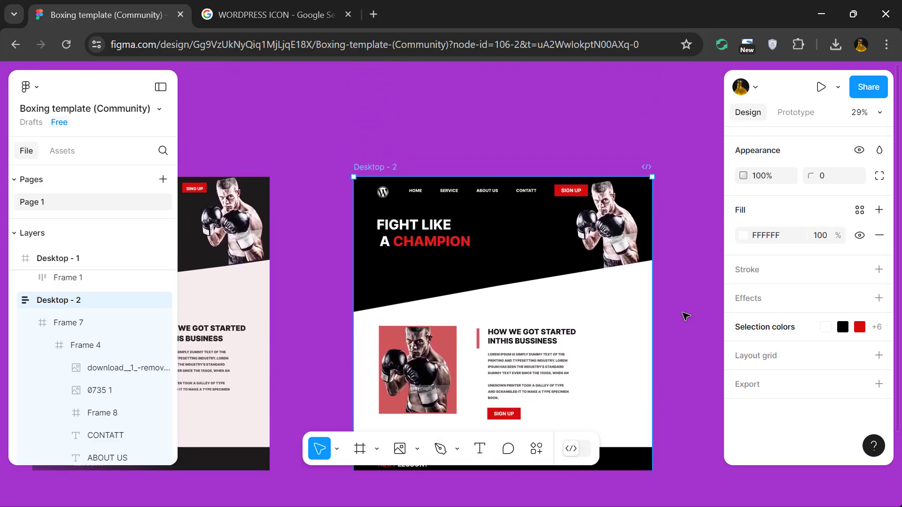
scroll(685, 315, up, 5)
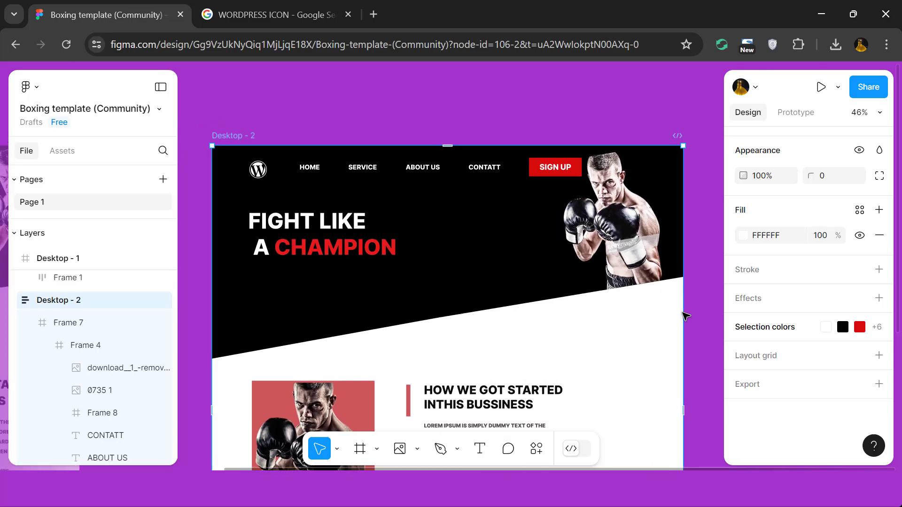
scroll(684, 316, down, 5)
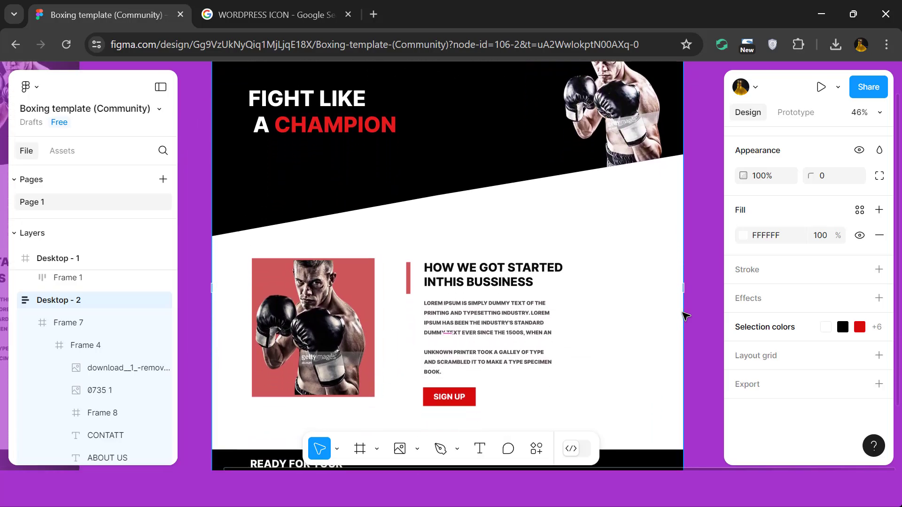
scroll(685, 315, down, 5)
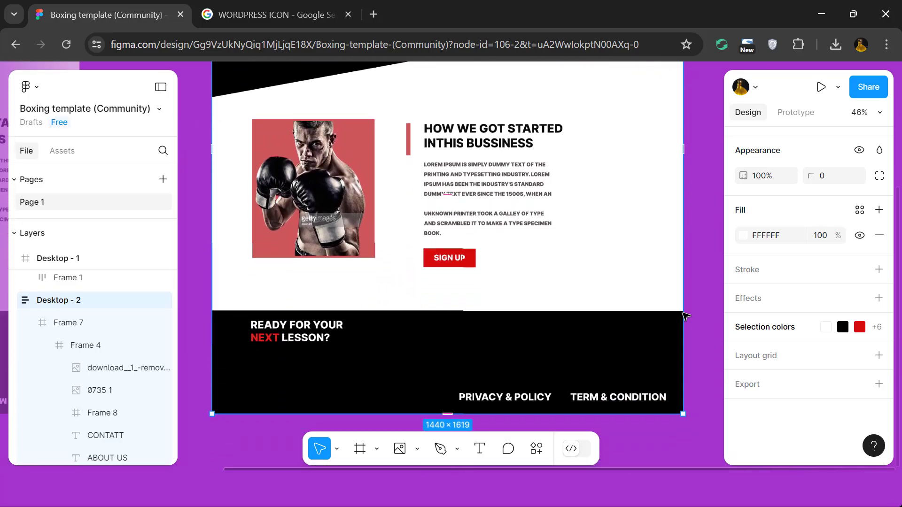